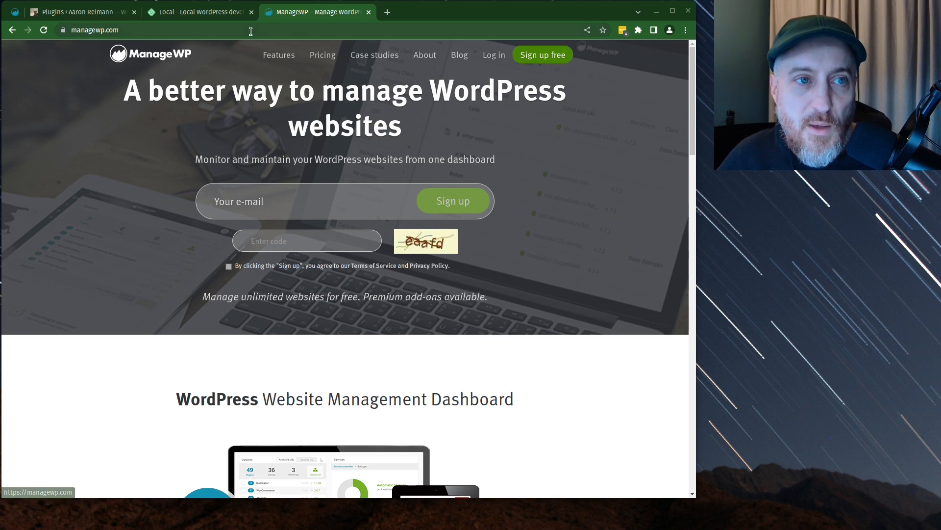
# Step: Close the managewp.com page, submit the personal site's HTTPS address as a new ManageWP website, and select the WordPress password field
pyautogui.click(368, 12)
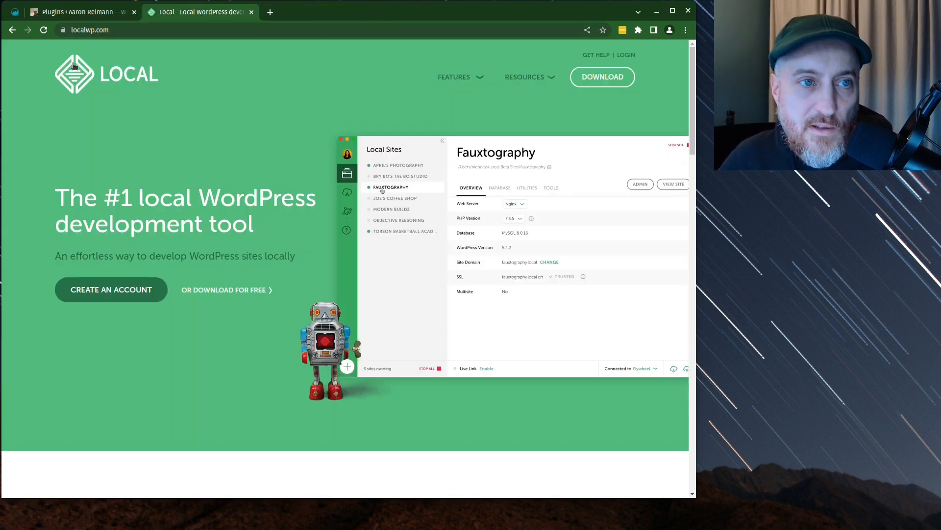
pyautogui.click(13, 15)
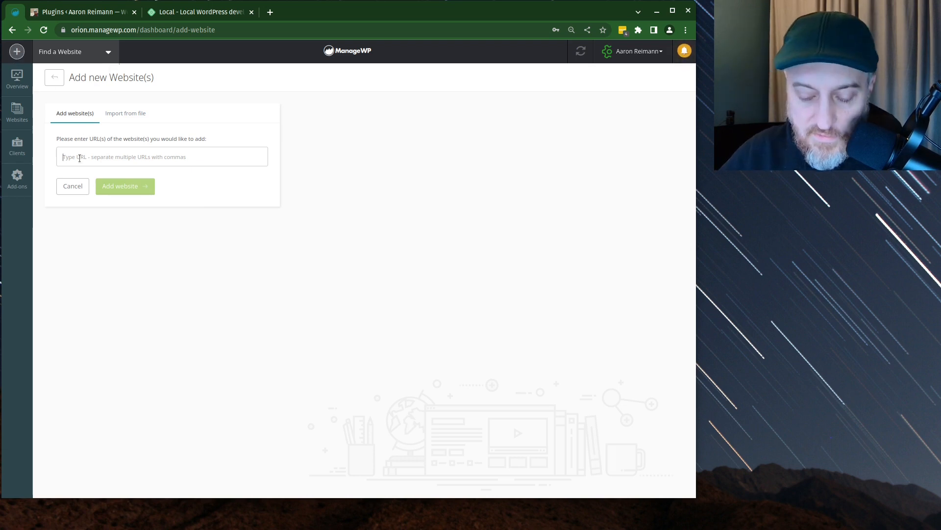
pyautogui.write('https://a')
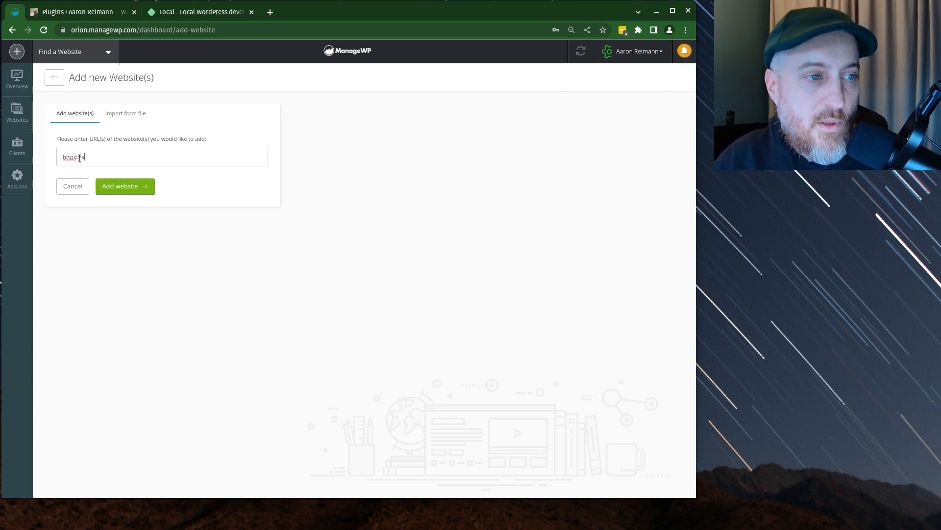
pyautogui.write('aronreimann.')
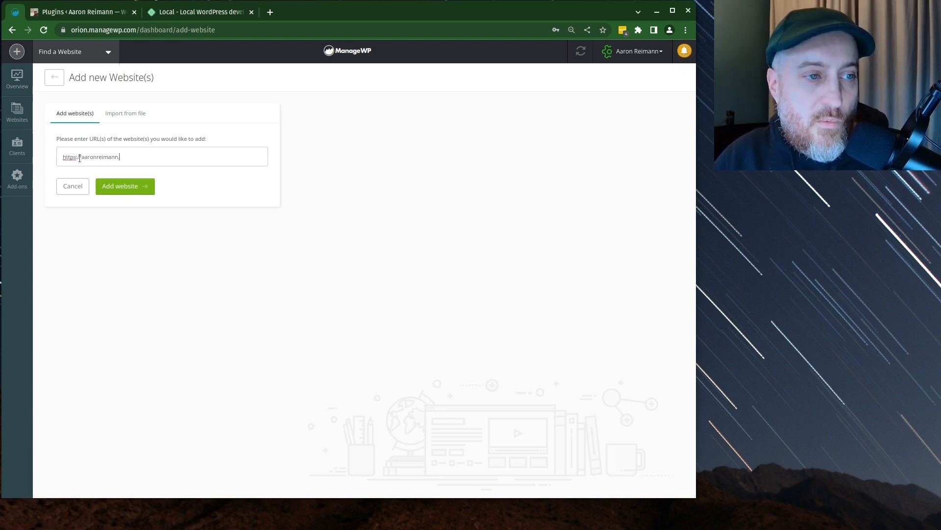
pyautogui.write('com')
pyautogui.press('Return')
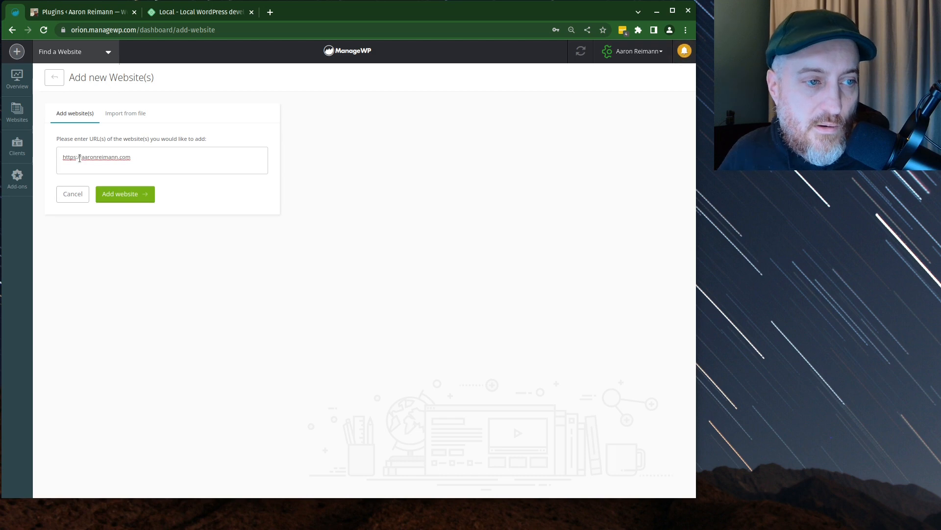
pyautogui.press('BackSpace')
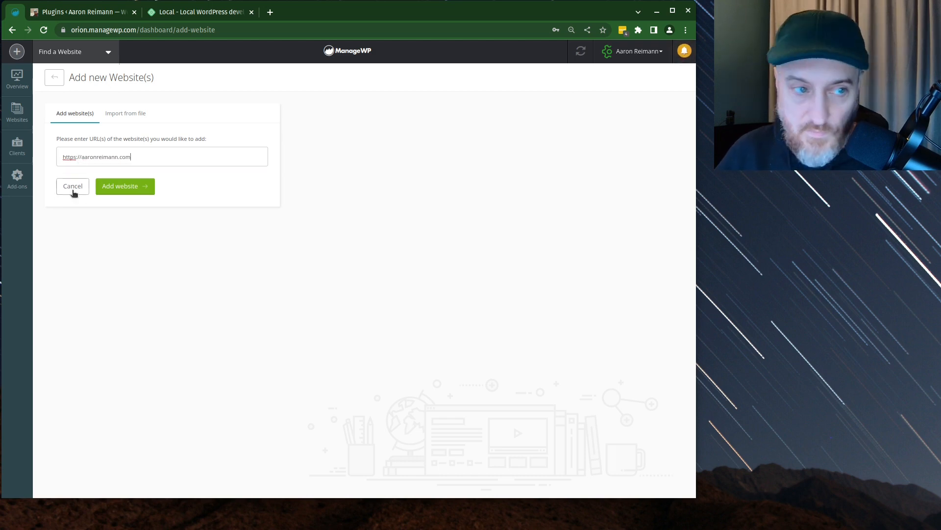
pyautogui.click(123, 190)
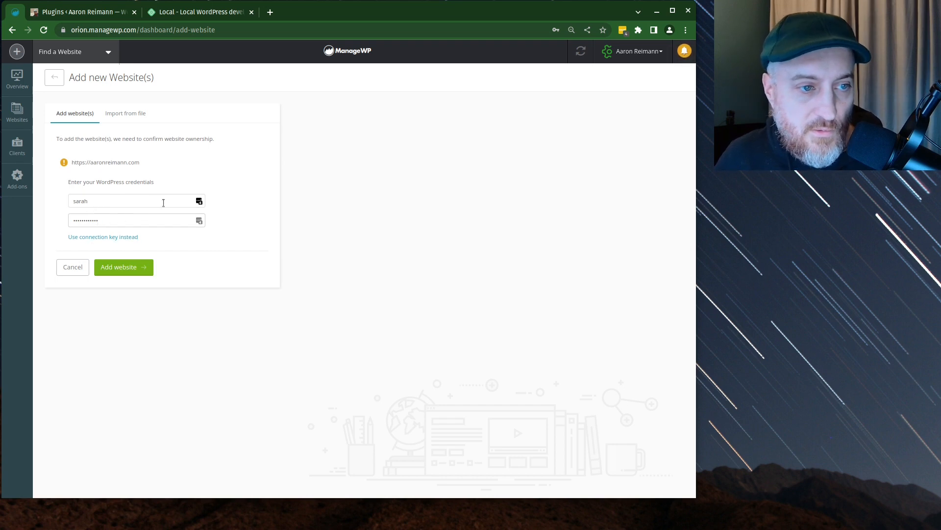
pyautogui.click(104, 219)
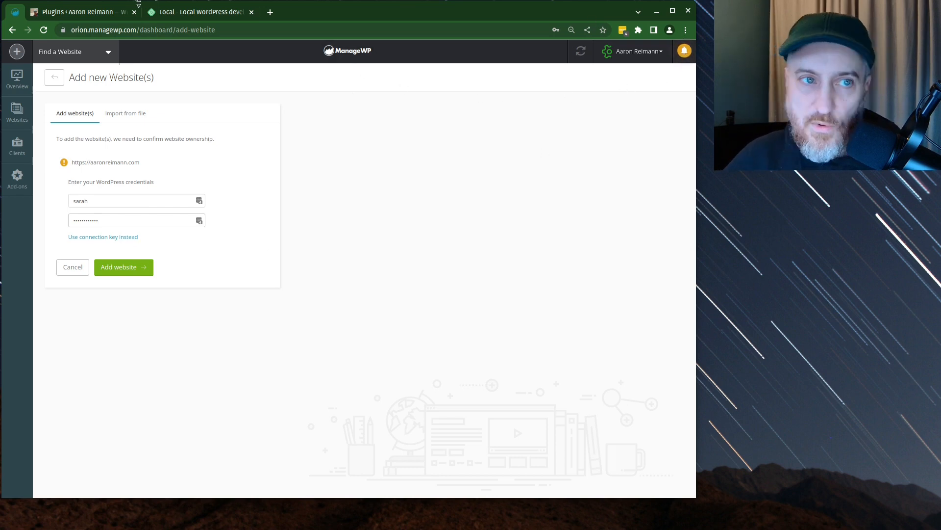
pyautogui.moveTo(10, 13); pyautogui.dragTo(173, 42)
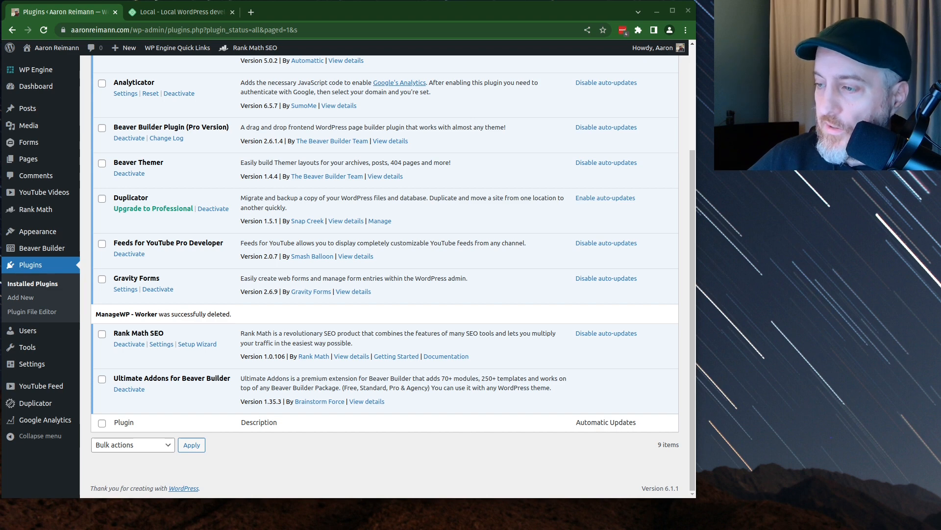
pyautogui.moveTo(940, 54); pyautogui.dragTo(334, 52)
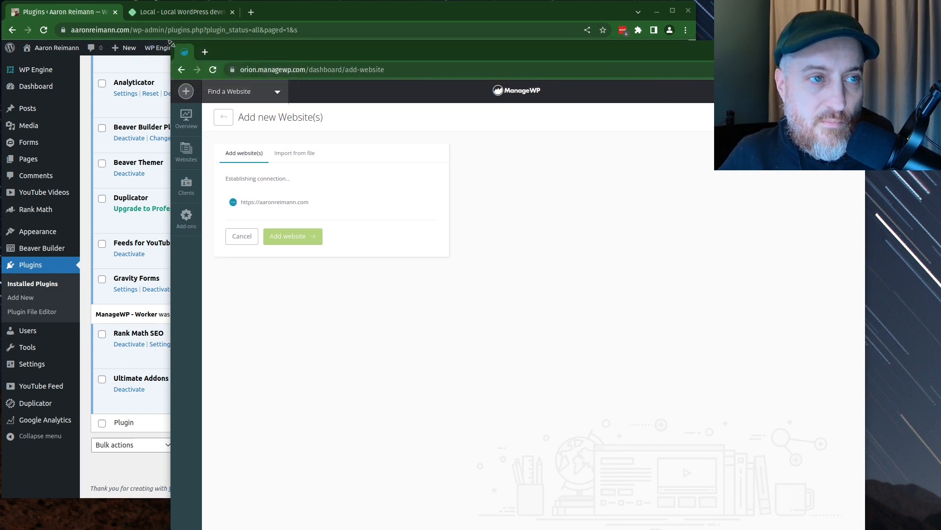
pyautogui.moveTo(169, 41); pyautogui.dragTo(206, 133)
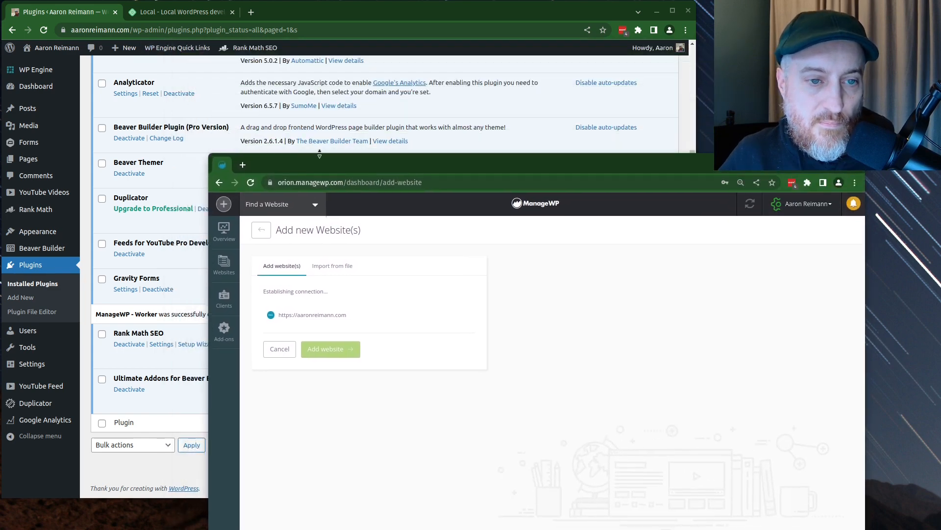
pyautogui.moveTo(351, 137); pyautogui.dragTo(260, 77)
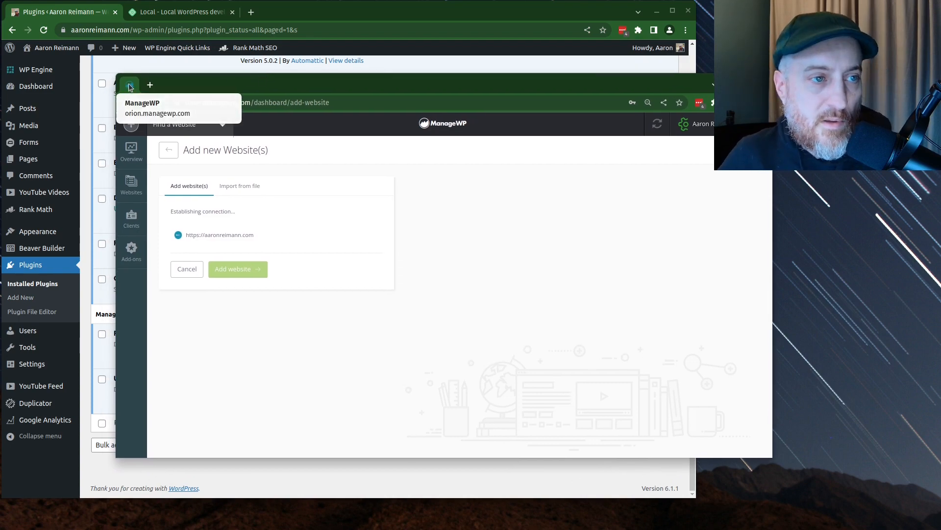
pyautogui.moveTo(129, 85); pyautogui.dragTo(289, 19)
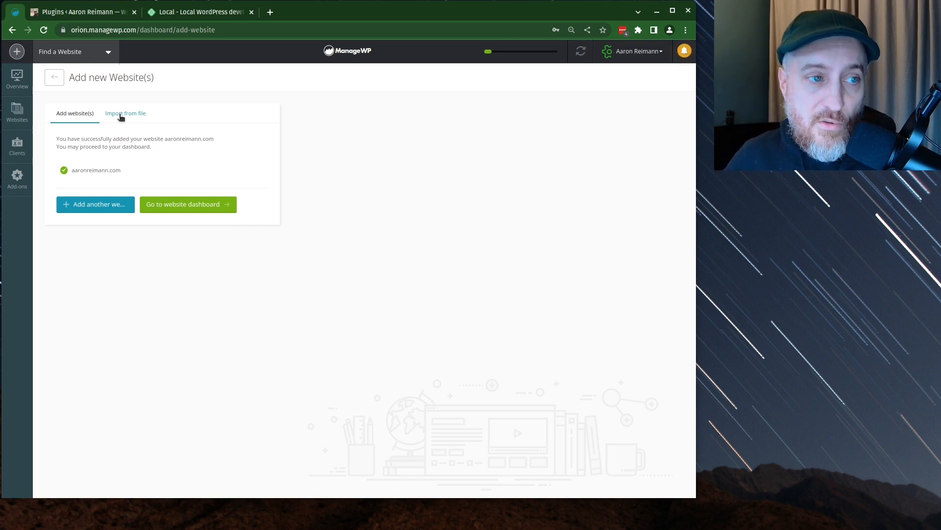
# Step: Reload the site's WordPress plugins list to check for the ManageWP - Worker plugin, and return to ManageWP
pyautogui.click(79, 12)
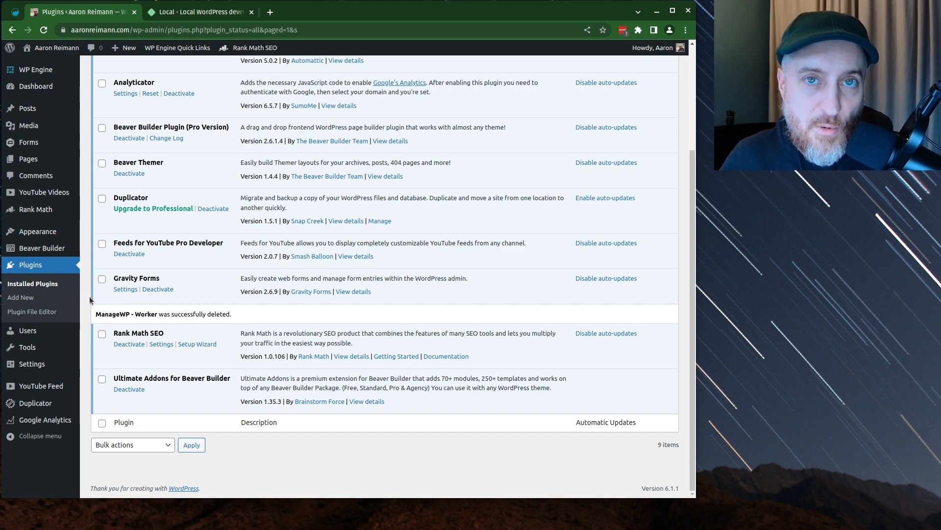
pyautogui.press('F5')
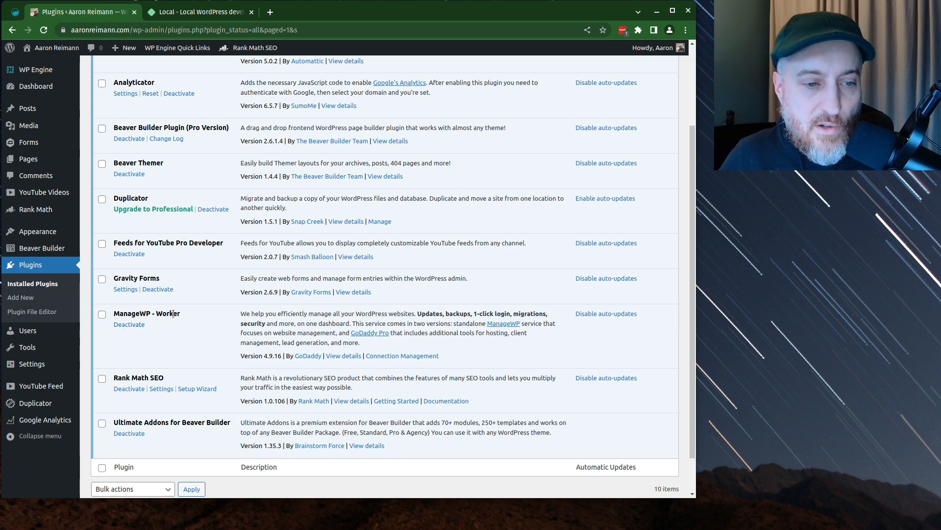
pyautogui.click(15, 12)
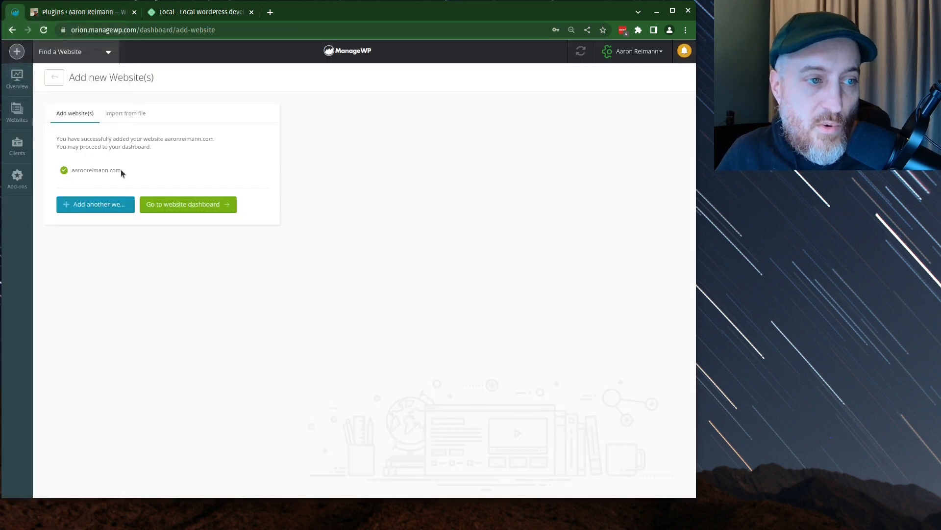
# Step: Activate the free Backups plan for the newly added website, keeping the default included content
pyautogui.click(165, 204)
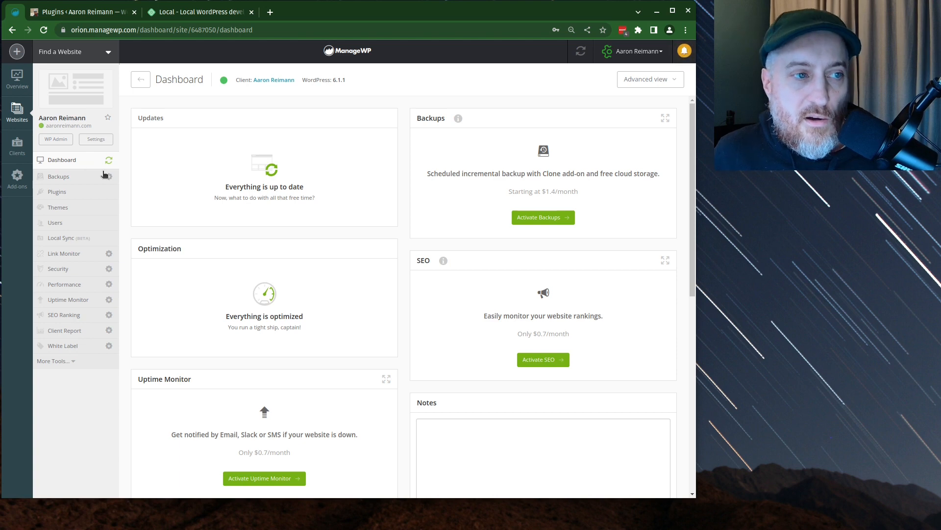
pyautogui.click(64, 180)
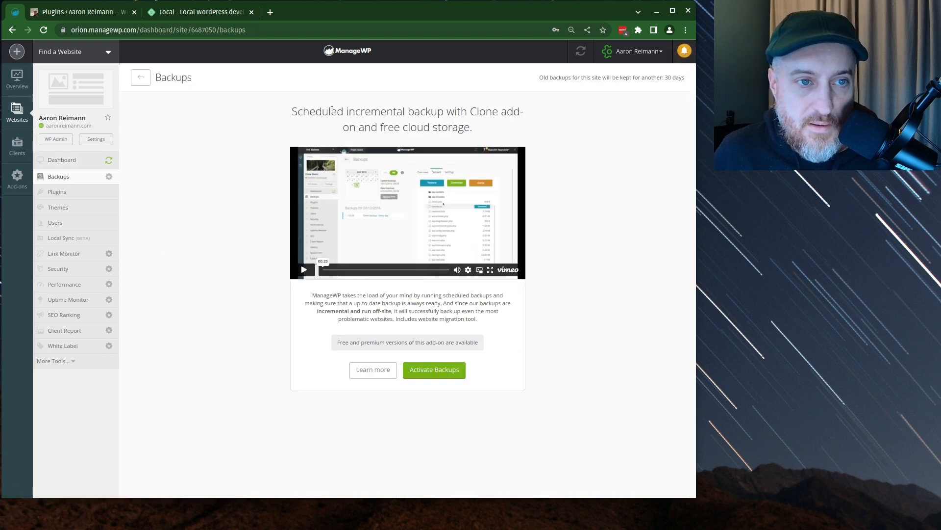
pyautogui.click(425, 369)
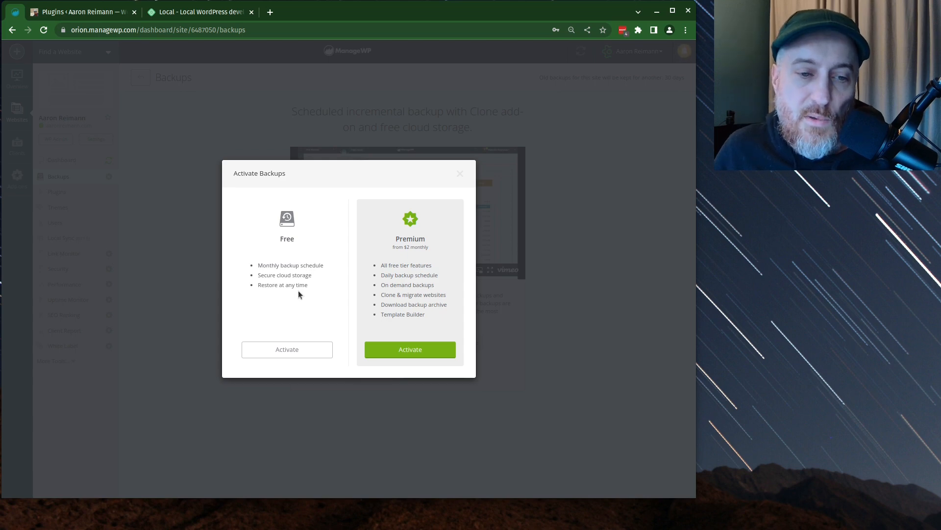
pyautogui.click(282, 349)
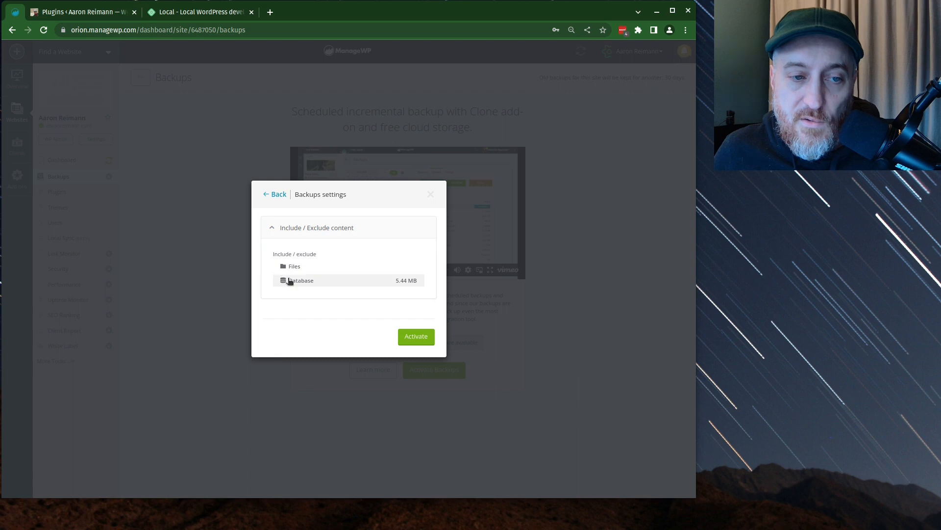
pyautogui.click(415, 337)
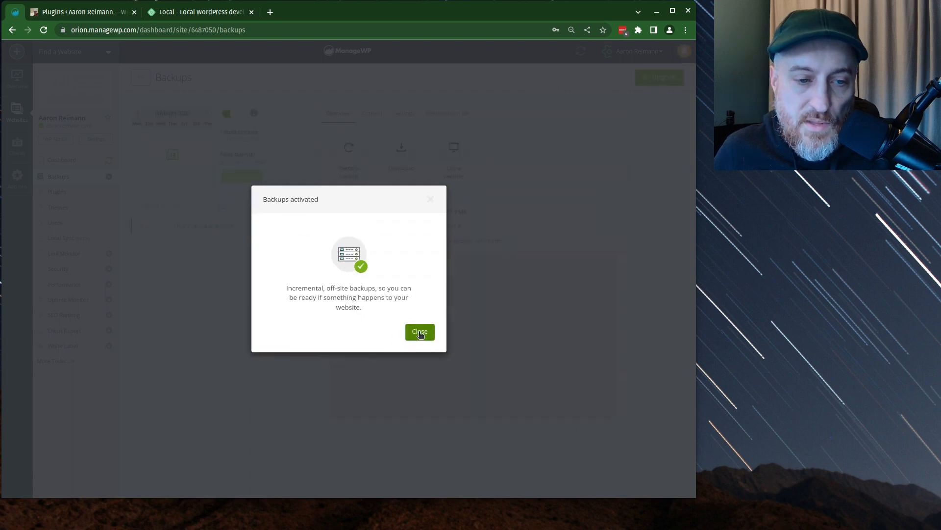
pyautogui.click(420, 334)
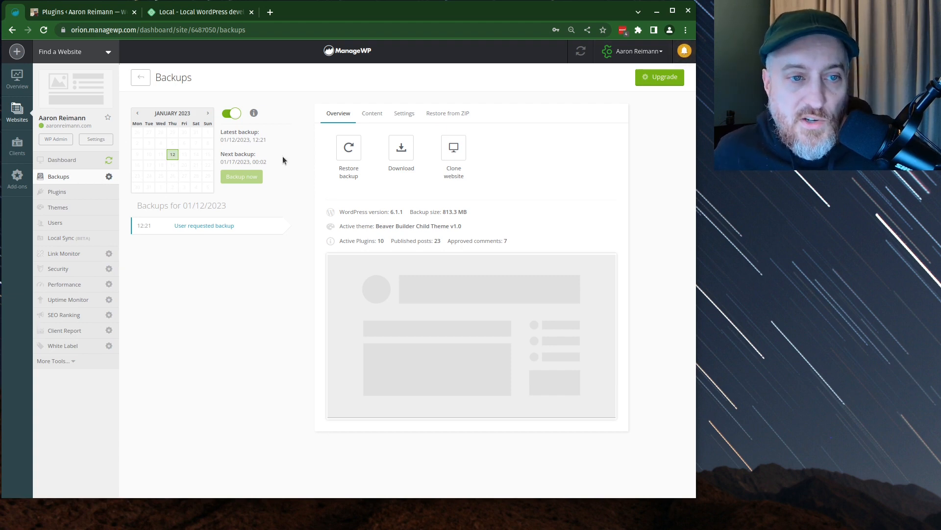
# Step: Try the weekly and daily backup schedules in the backup settings, and cancel the paid frequency change
pyautogui.click(406, 116)
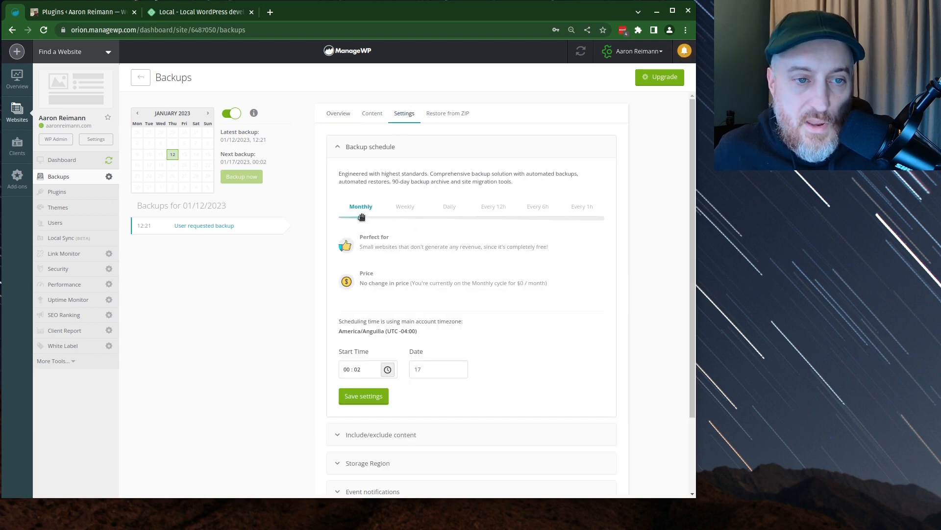
pyautogui.moveTo(362, 217); pyautogui.dragTo(409, 219)
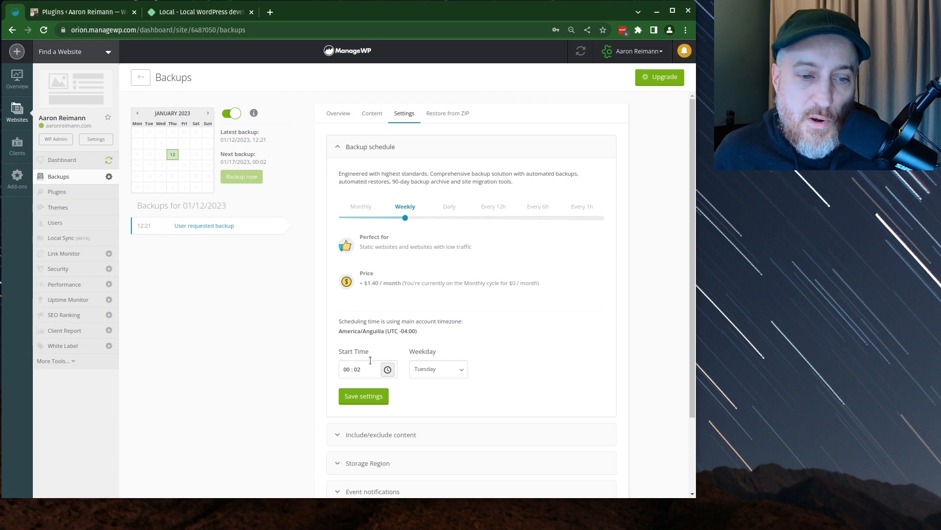
pyautogui.click(452, 211)
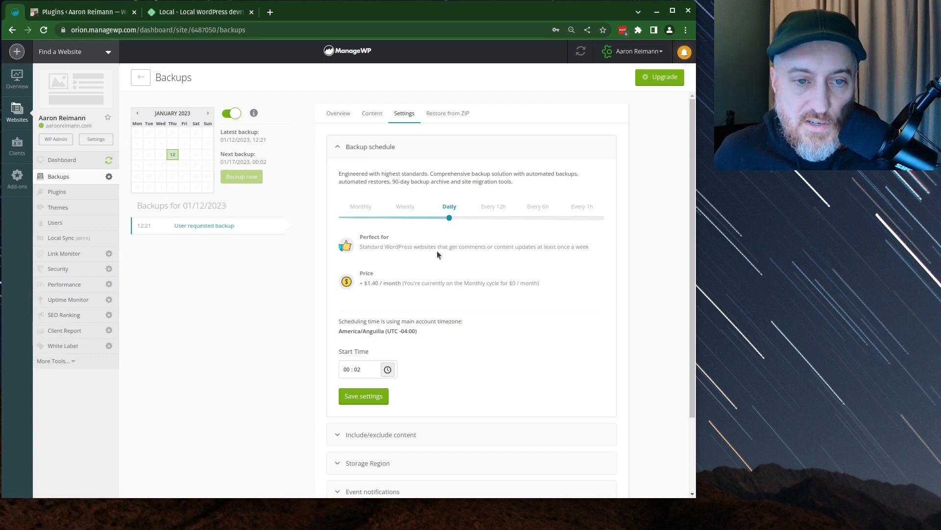
pyautogui.click(363, 402)
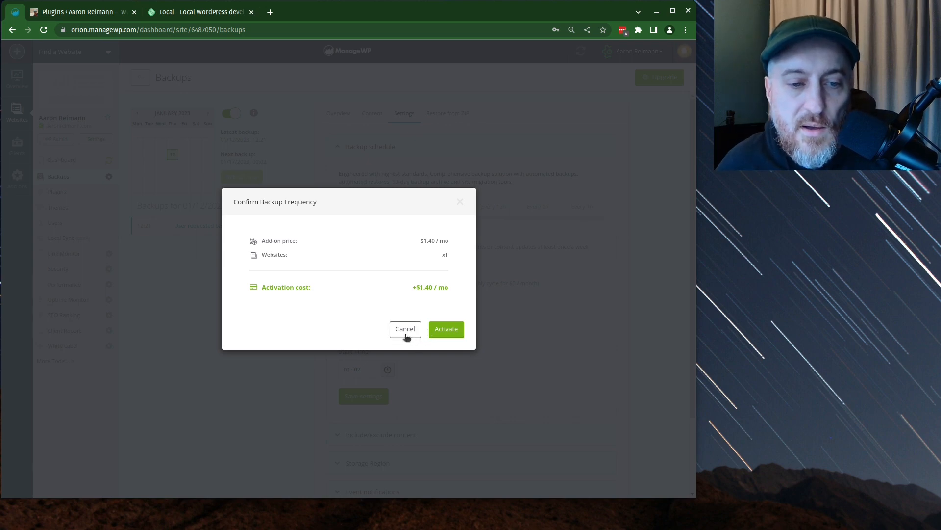
pyautogui.click(406, 334)
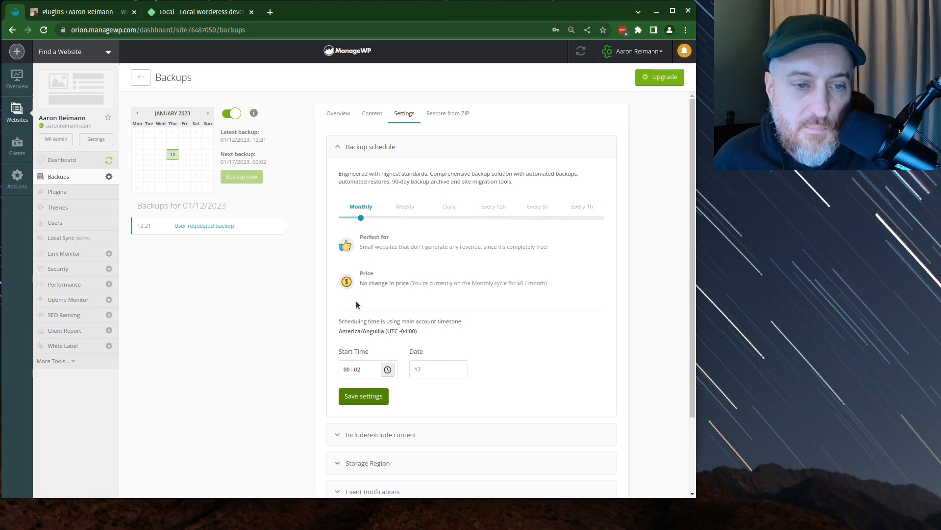
# Step: Look through the remaining backup settings sections and return to the overview of the backup's restore and download options
pyautogui.scroll(-3, 349, 305)
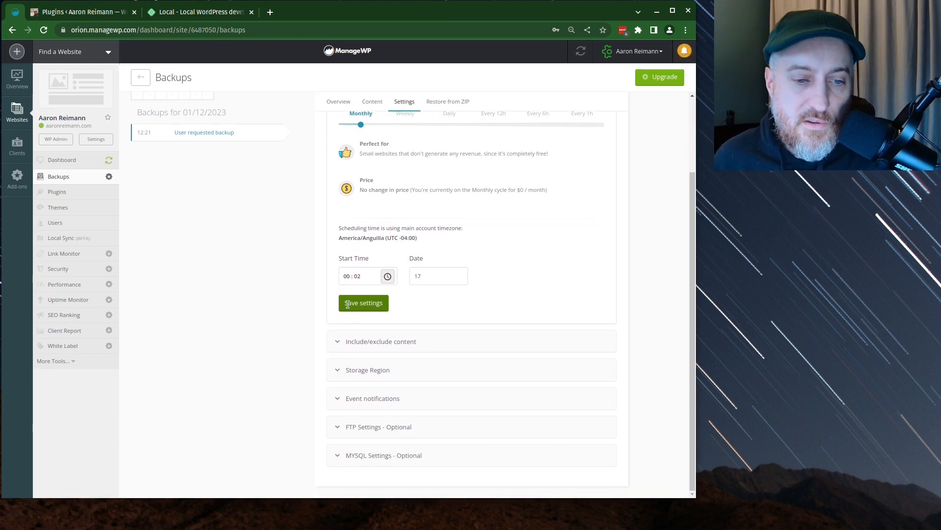
pyautogui.scroll(3, 347, 300)
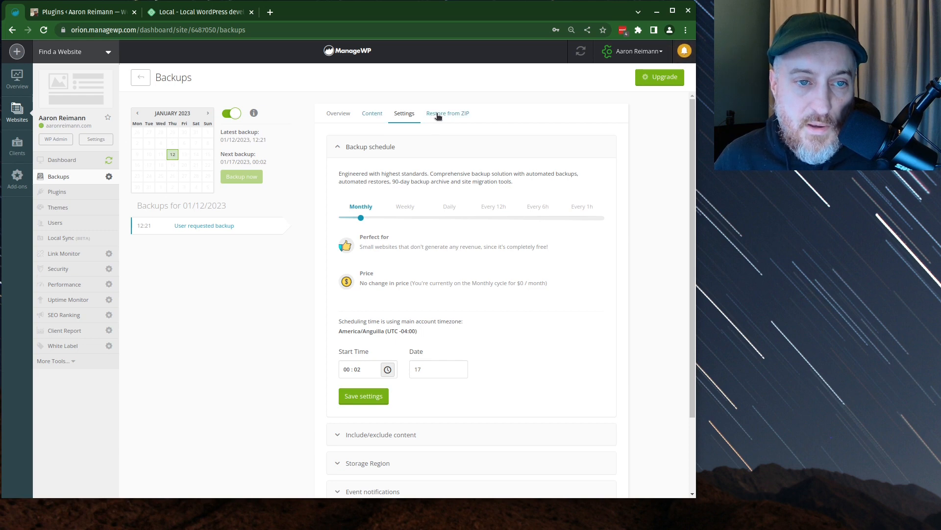
pyautogui.click(343, 117)
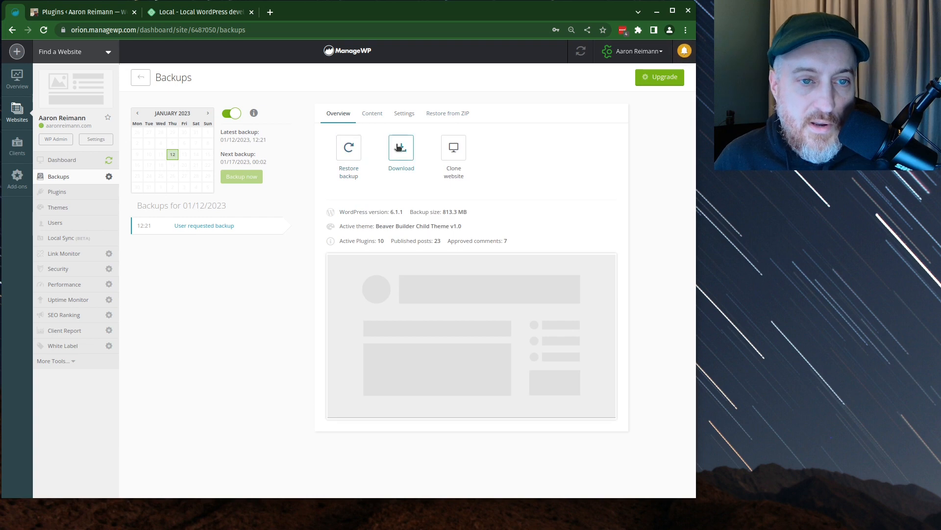
pyautogui.moveTo(382, 146); pyautogui.dragTo(373, 146)
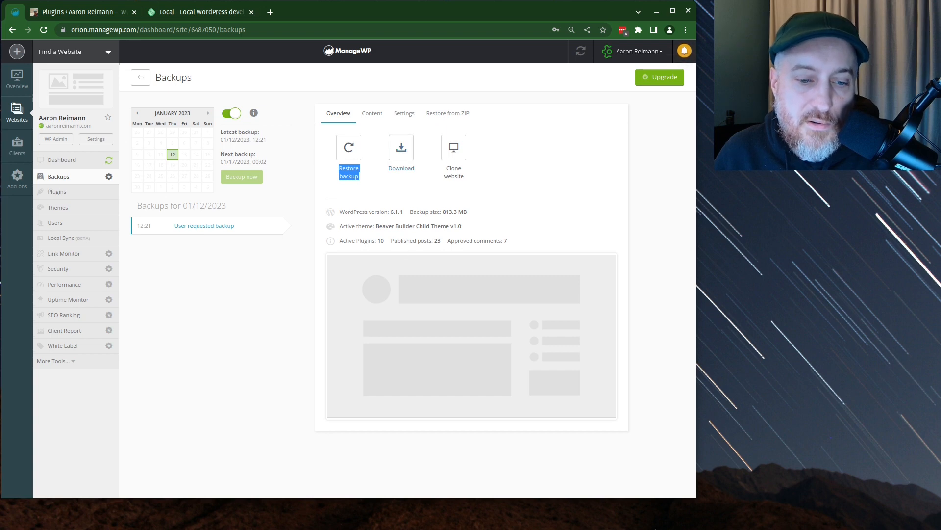
# Step: Bring up the Downloads folder, select the downloaded site backup ZIP, and switch to the Local website in the browser
pyautogui.moveTo(655, 528)
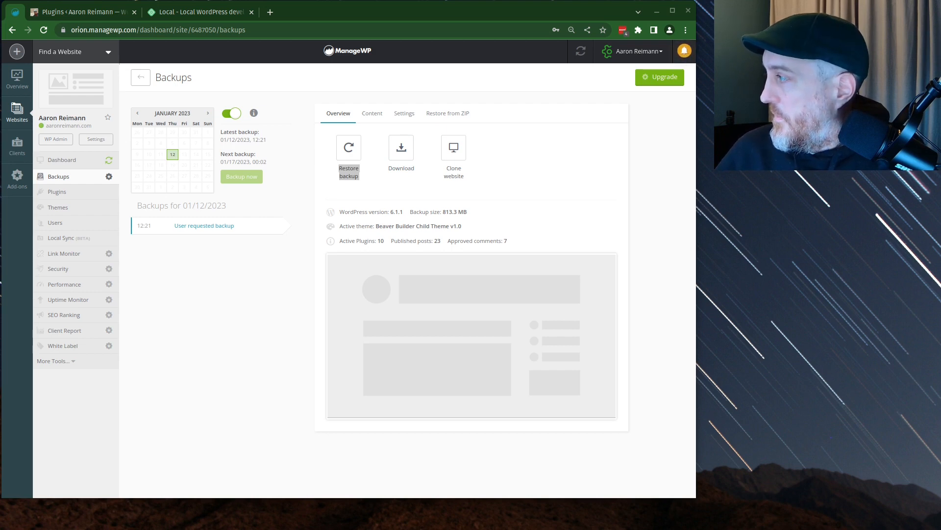
pyautogui.moveTo(0, 177); pyautogui.dragTo(427, 129)
pyautogui.click(410, 221)
pyautogui.click(453, 164)
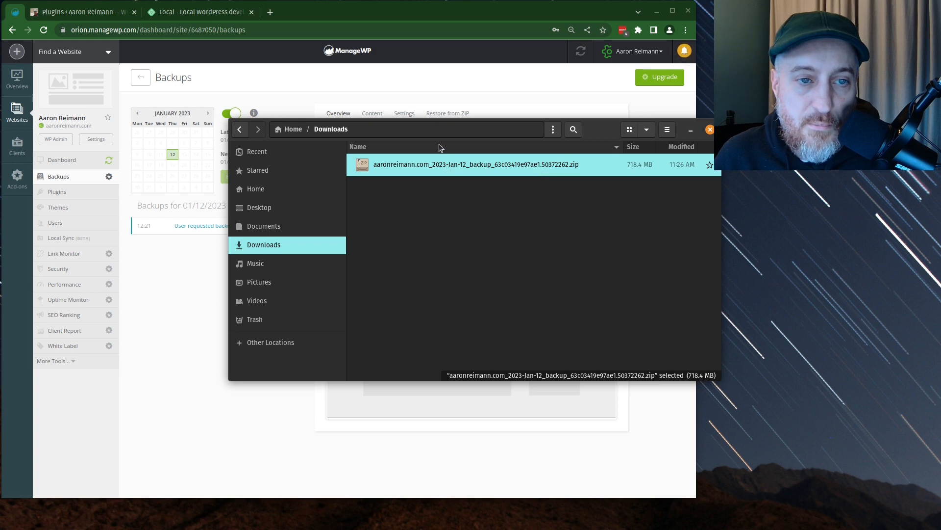
pyautogui.moveTo(480, 141); pyautogui.dragTo(595, 204)
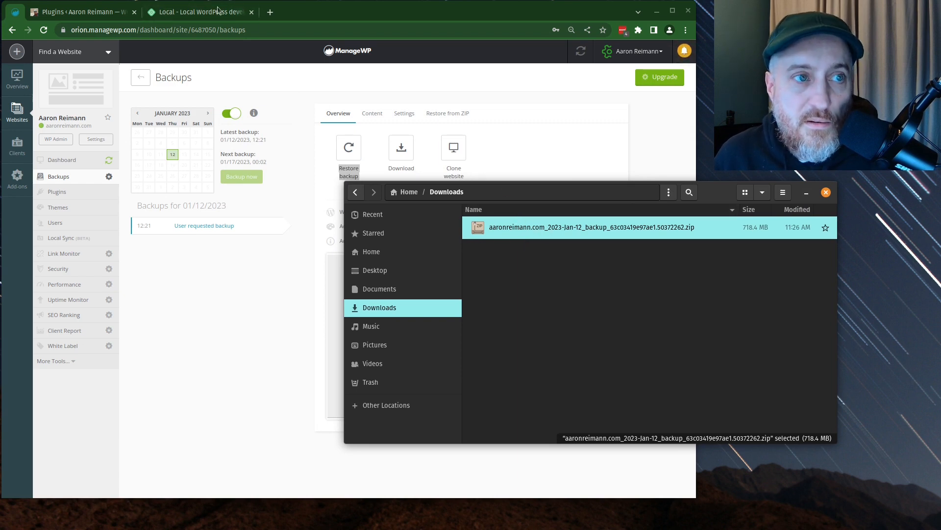
pyautogui.click(205, 14)
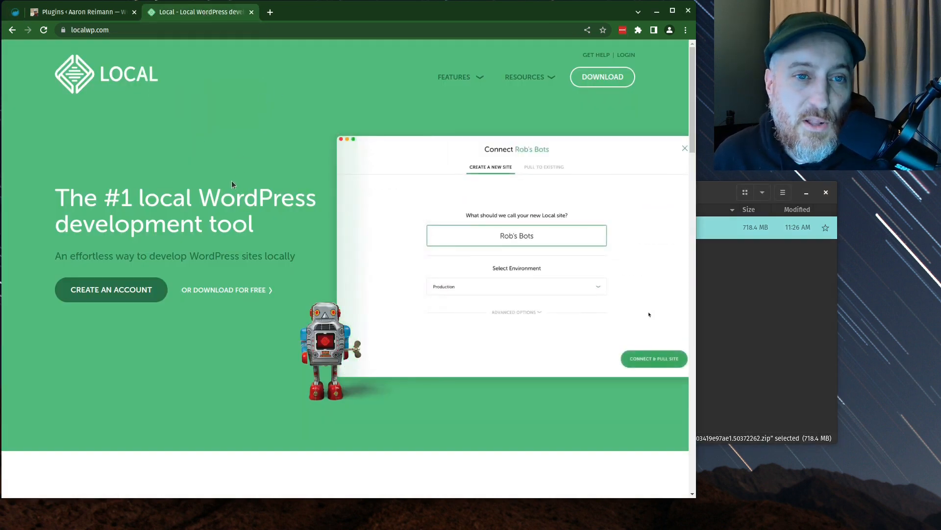
# Step: Open the Local download form and choose Linux - Debian based (Ubuntu, etc) as the platform
pyautogui.click(611, 79)
pyautogui.click(298, 214)
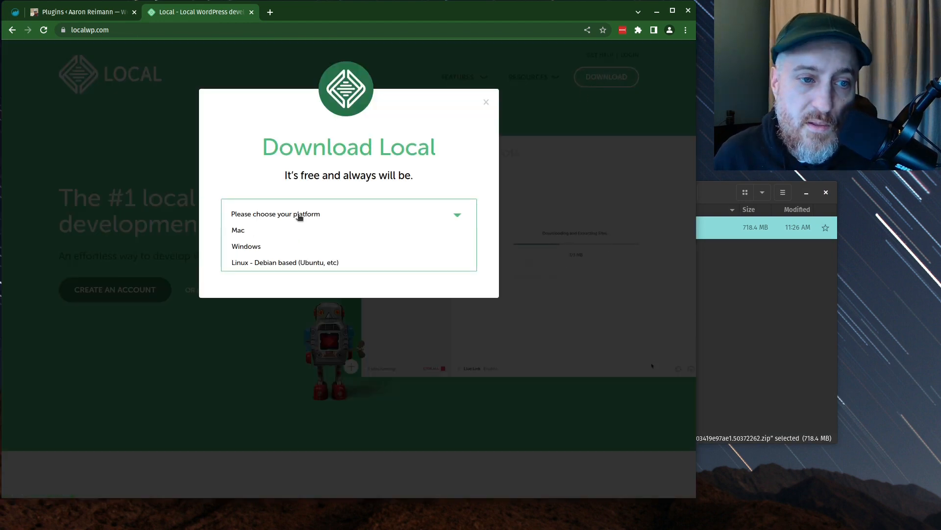
pyautogui.click(251, 267)
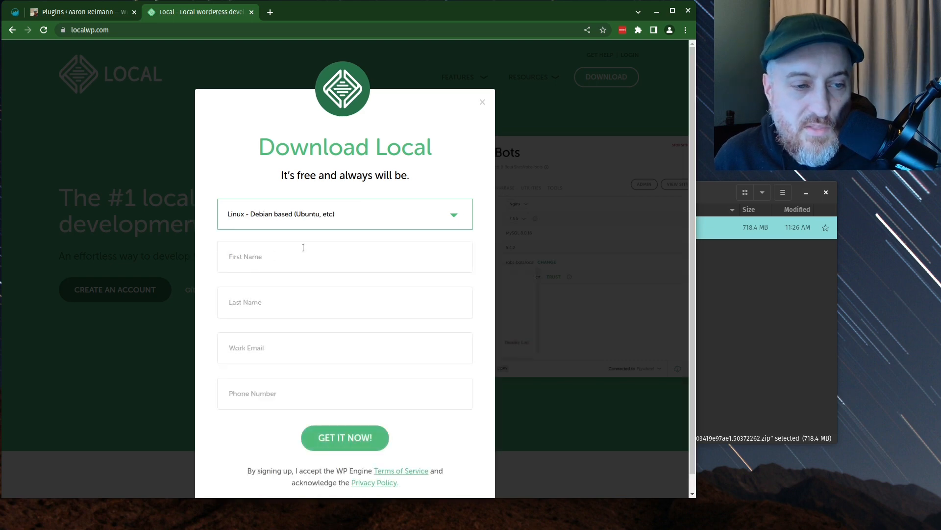
pyautogui.scroll(-1, 303, 248)
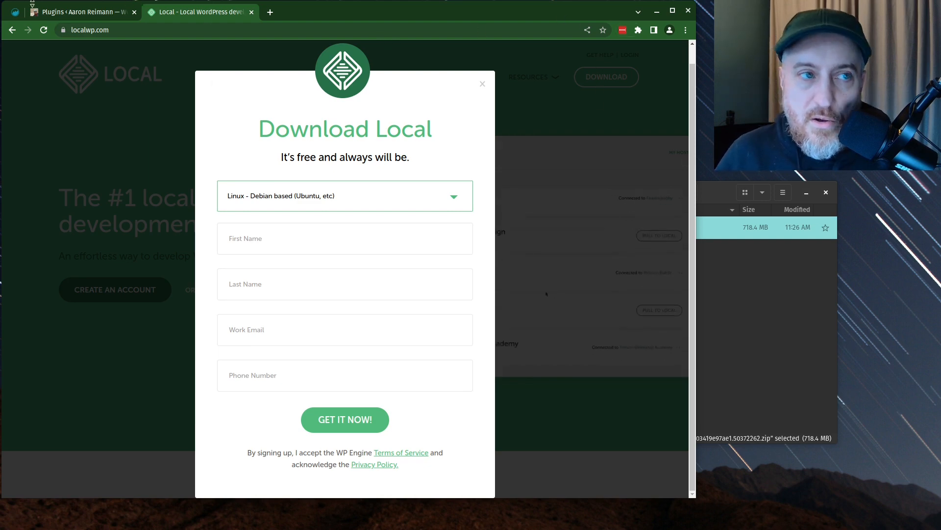
# Step: Shrink the browser window and move it aside, and launch the installed Local application in the freed space
pyautogui.moveTo(1, 1); pyautogui.dragTo(242, 152)
pyautogui.moveTo(563, 158); pyautogui.dragTo(812, 165)
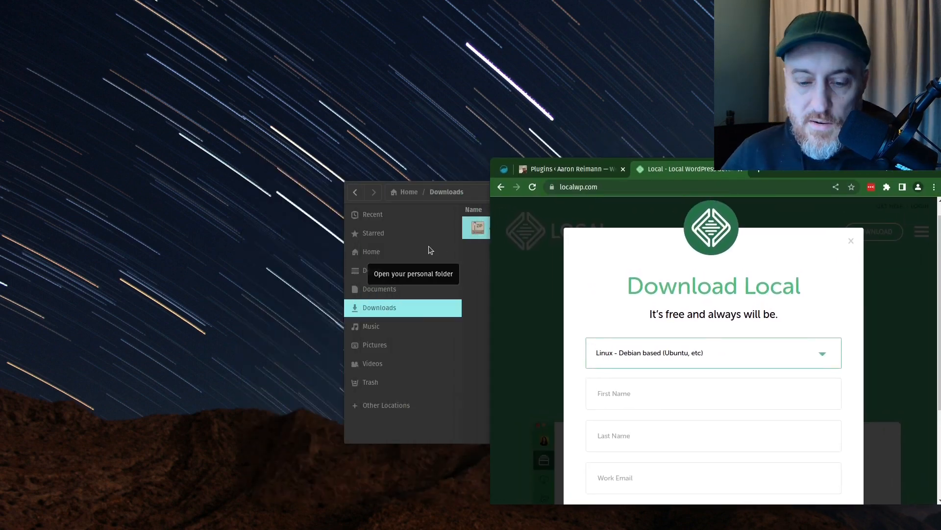
pyautogui.hotkey('ctrl', 'space')
pyautogui.write('local')
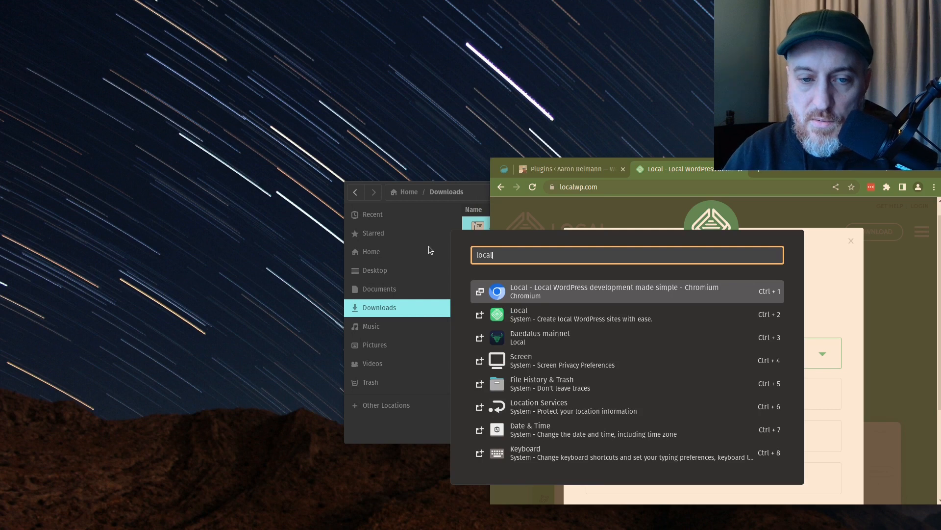
pyautogui.press('Down')
pyautogui.press('Return')
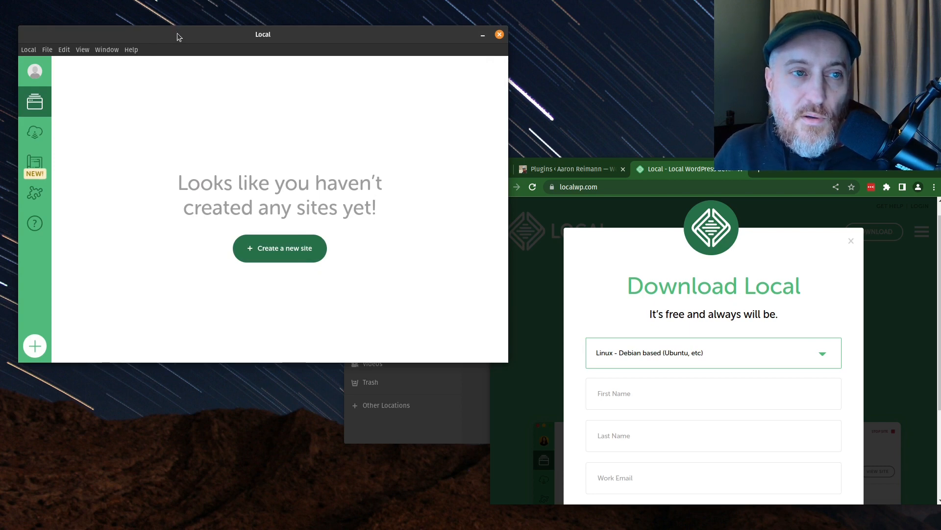
pyautogui.moveTo(255, 37); pyautogui.dragTo(235, 15)
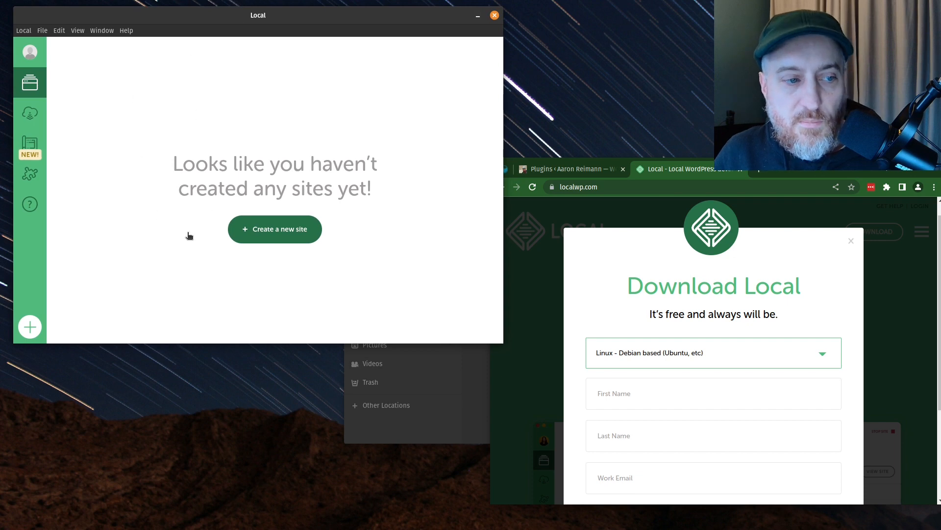
pyautogui.click(272, 234)
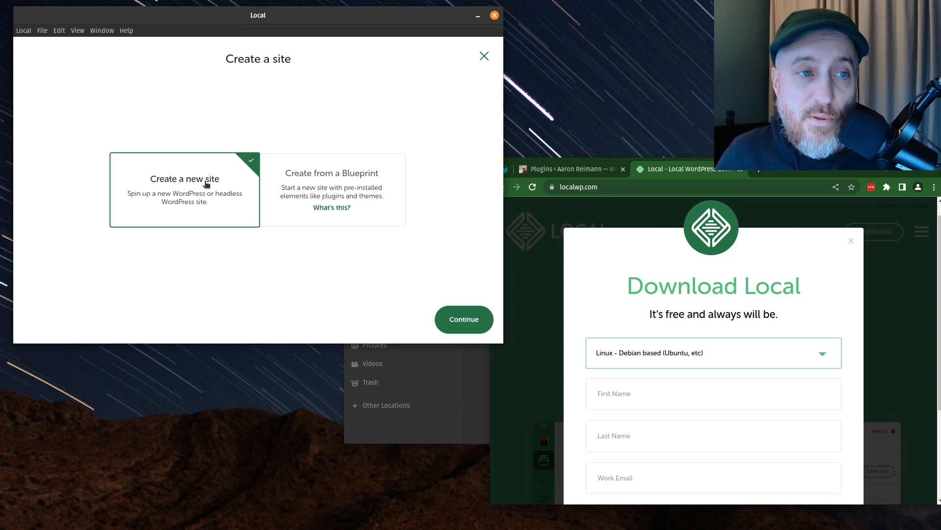
pyautogui.click(451, 322)
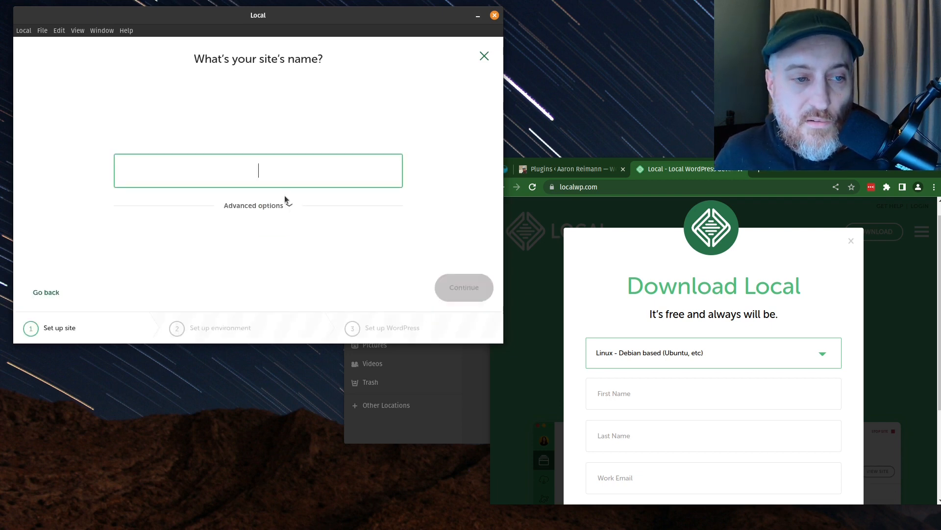
pyautogui.write('aaronr')
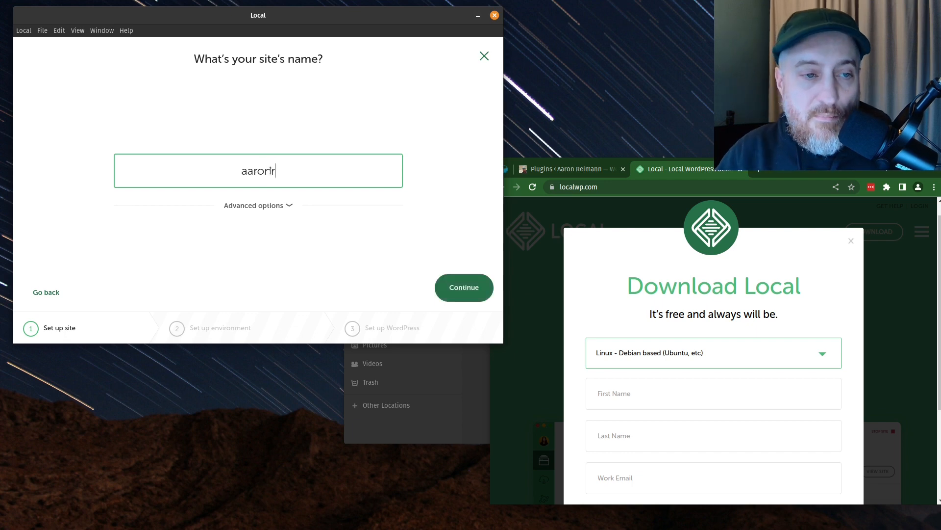
pyautogui.write('eimann')
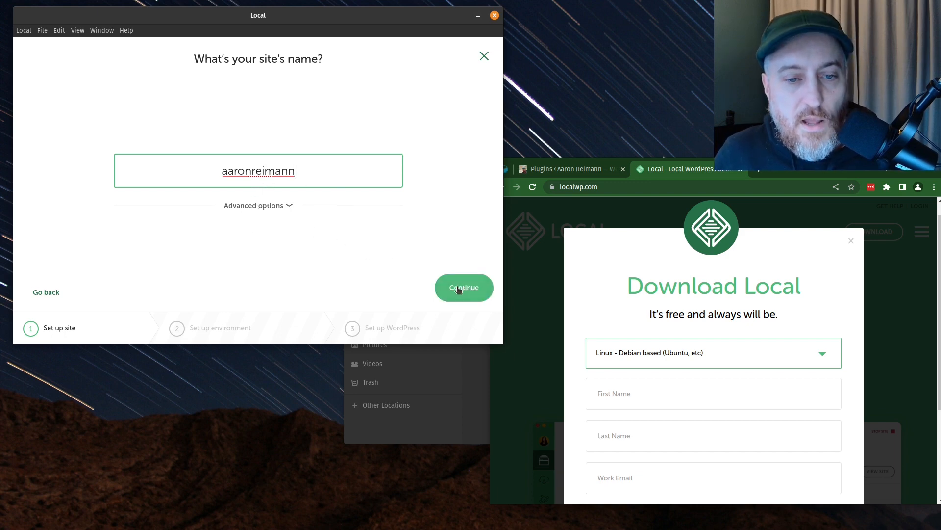
# Step: Bring up the Downloads folder beside Local, and drop the site backup ZIP onto the Local window to import it
pyautogui.click(460, 434)
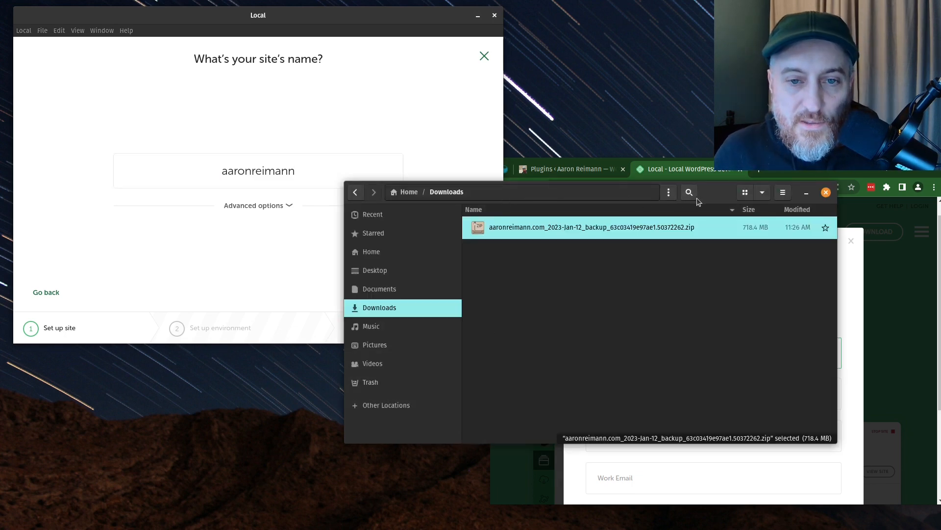
pyautogui.moveTo(725, 195); pyautogui.dragTo(581, 253)
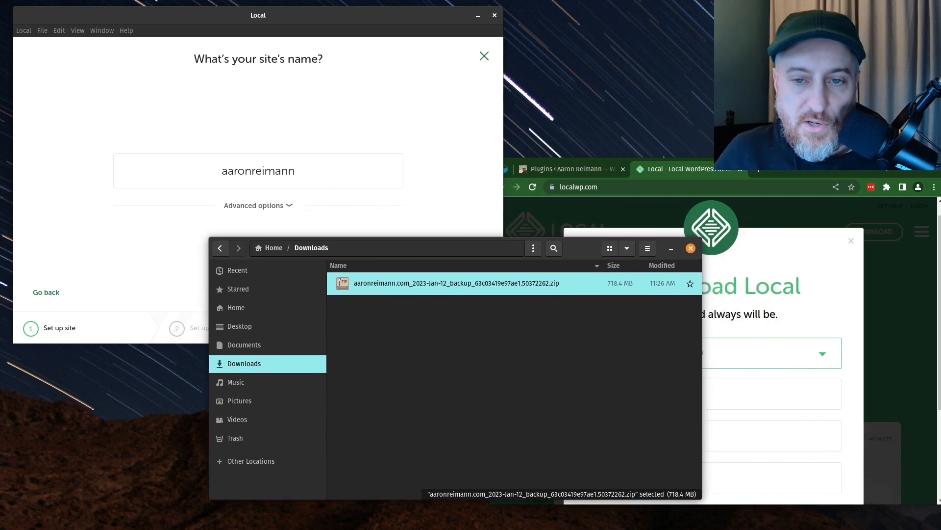
pyautogui.moveTo(844, 170); pyautogui.dragTo(940, 178)
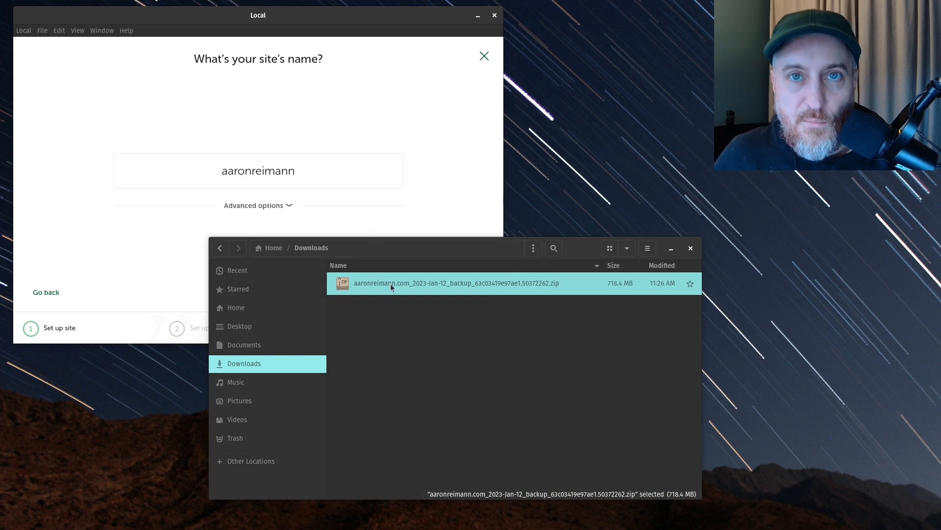
pyautogui.moveTo(391, 284); pyautogui.dragTo(281, 135)
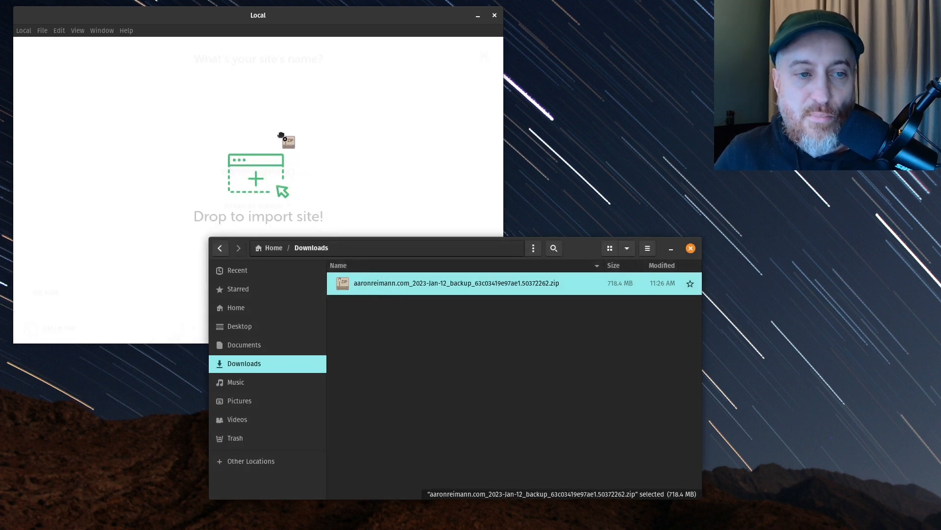
pyautogui.moveTo(281, 136); pyautogui.dragTo(281, 136)
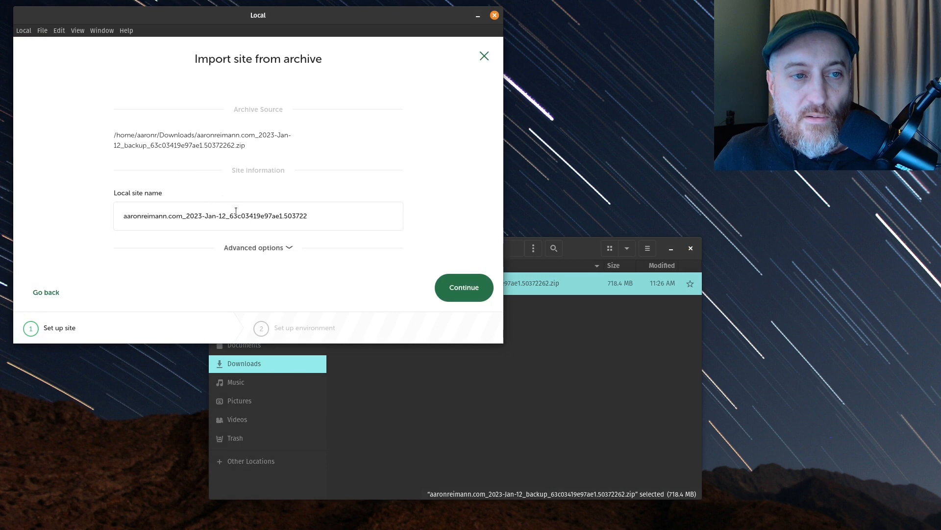
# Step: Trim the local site name to the part before ".com", and check the advanced options before continuing to the environment setup
pyautogui.moveTo(314, 213); pyautogui.dragTo(166, 214)
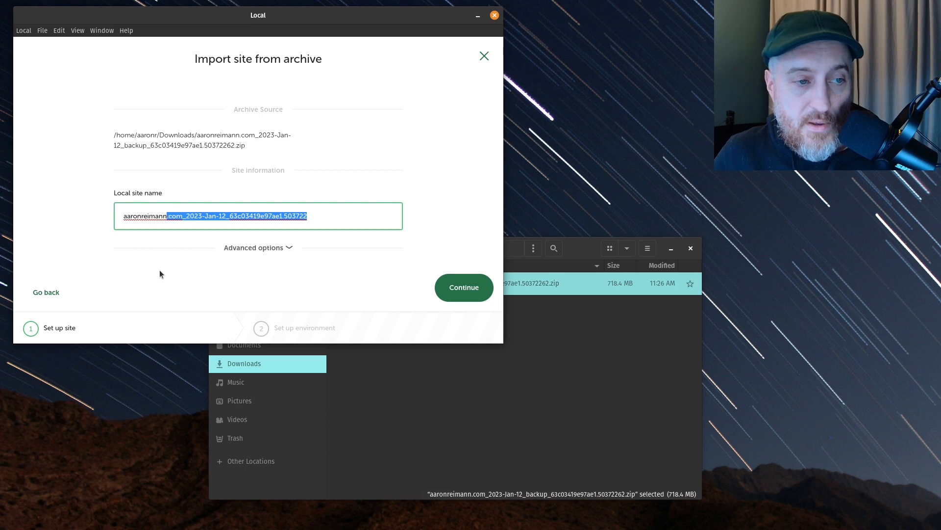
pyautogui.press('BackSpace')
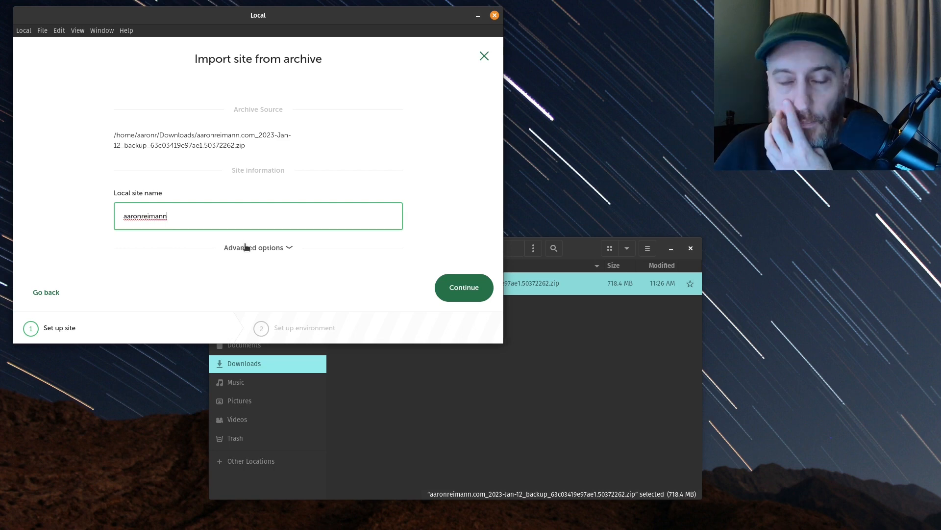
pyautogui.click(247, 247)
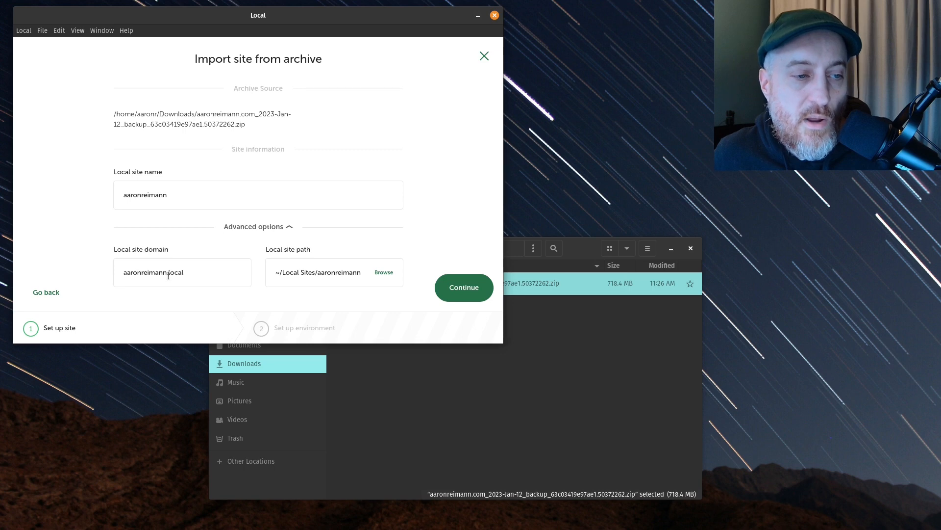
pyautogui.click(449, 288)
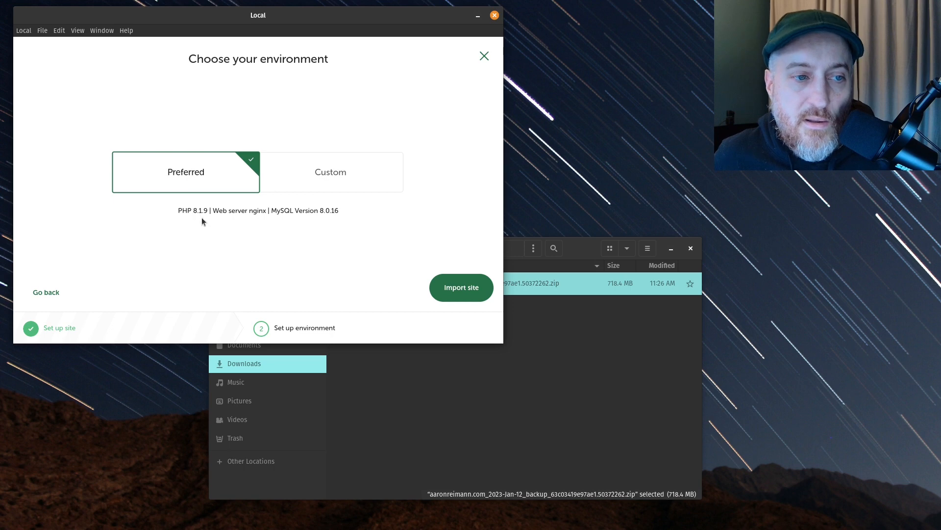
# Step: Set a custom environment with PHP 8.0.22, nginx 1.16.0 and MySQL 8.0.16, and start the site import
pyautogui.click(302, 182)
pyautogui.click(155, 226)
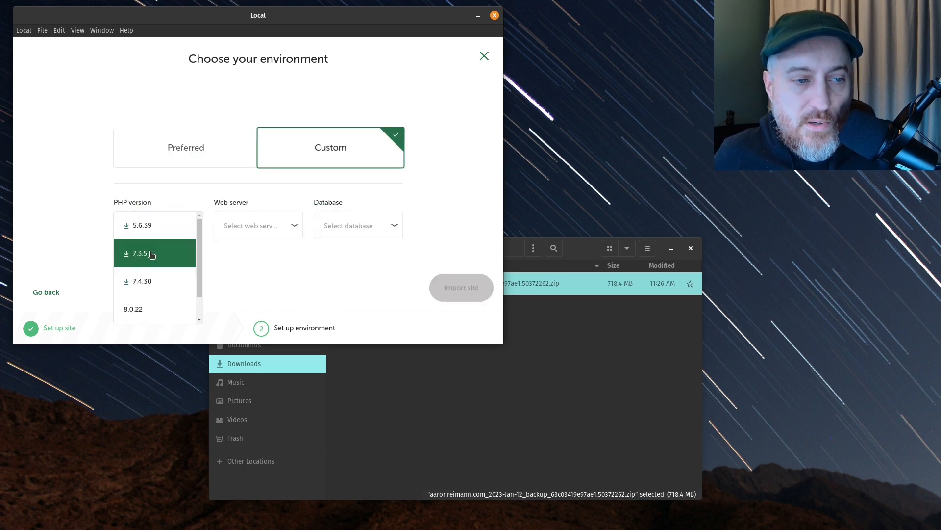
pyautogui.click(131, 315)
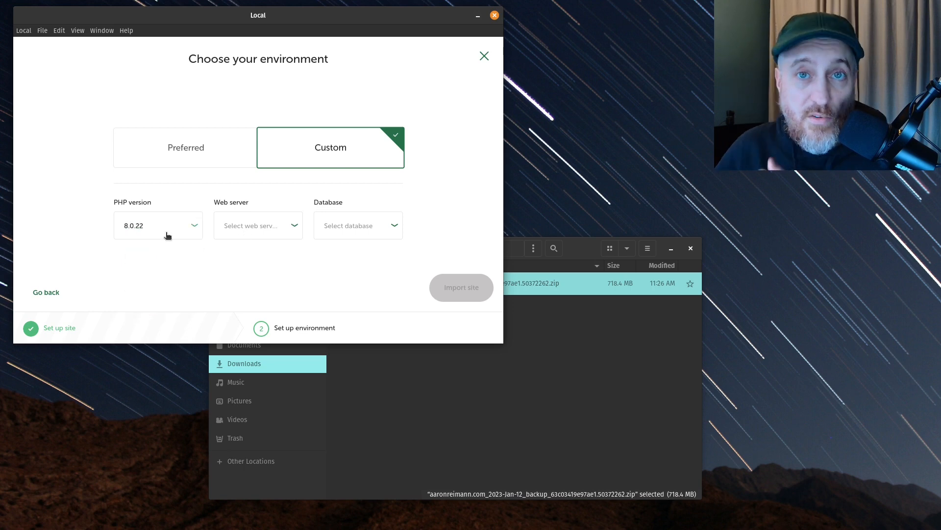
pyautogui.click(157, 237)
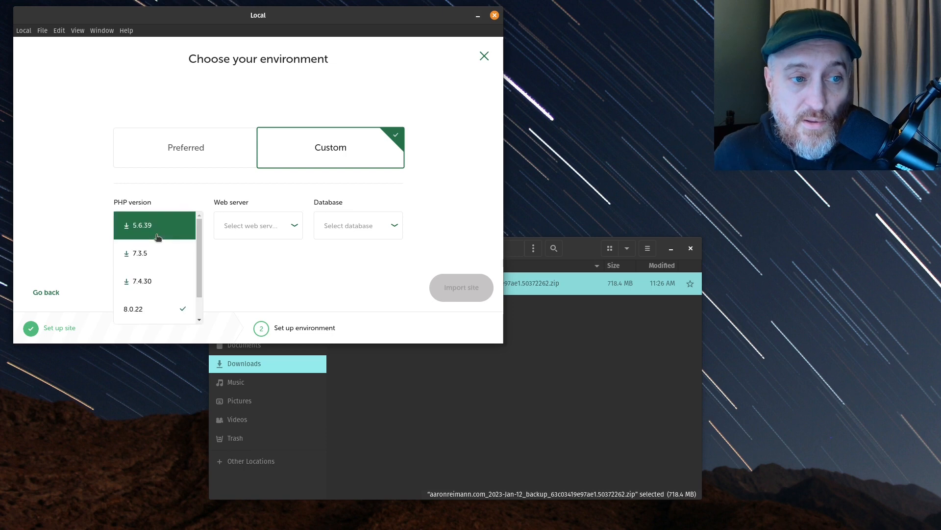
pyautogui.scroll(-1, 150, 294)
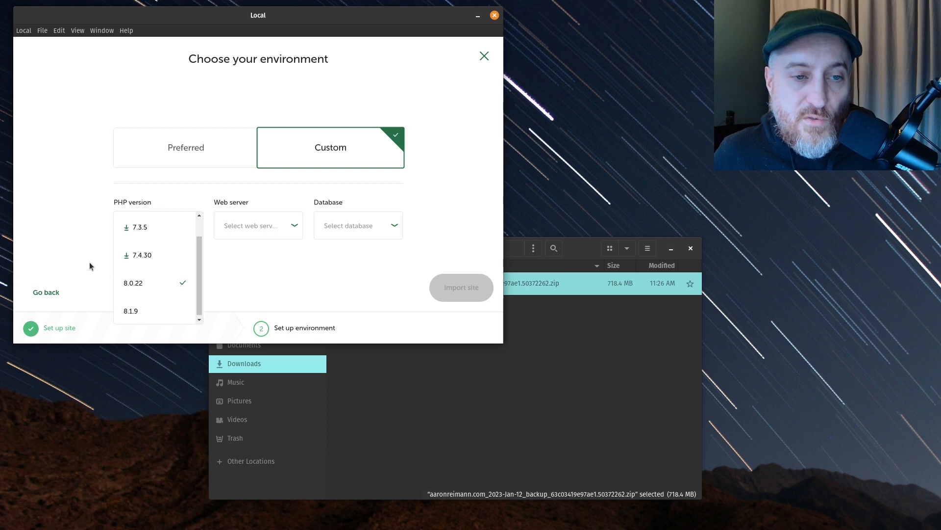
pyautogui.click(118, 284)
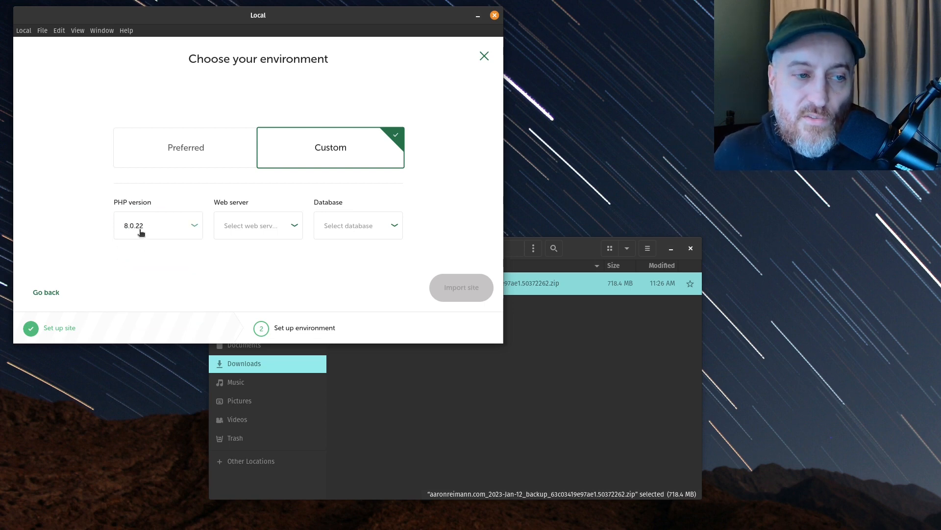
pyautogui.click(224, 225)
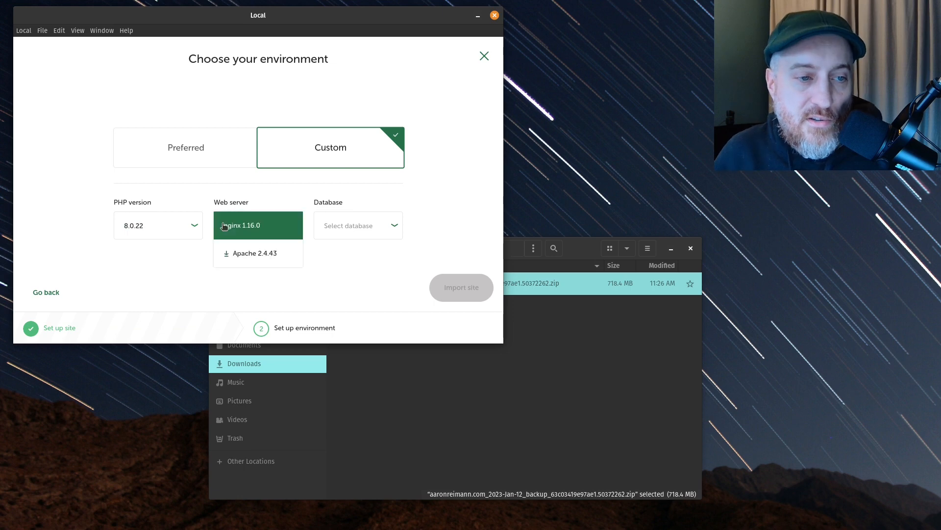
pyautogui.click(255, 229)
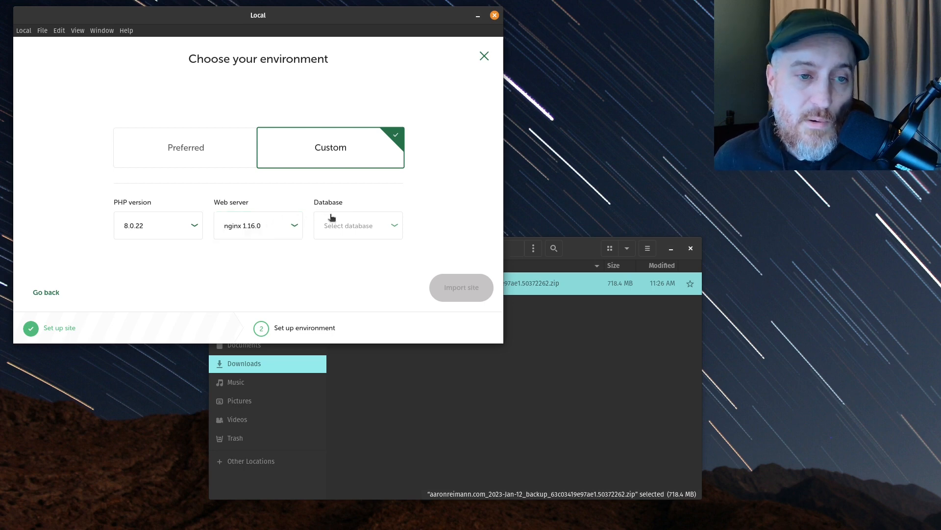
pyautogui.click(363, 228)
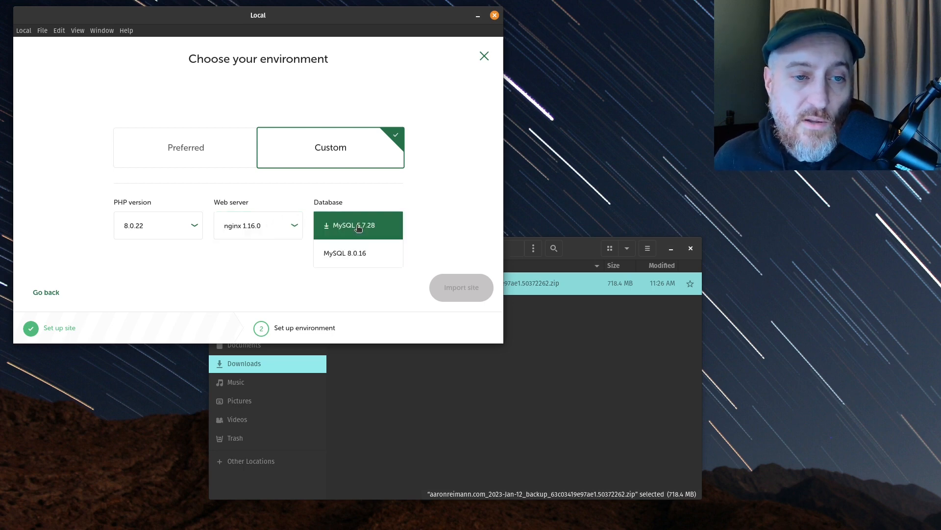
pyautogui.click(358, 254)
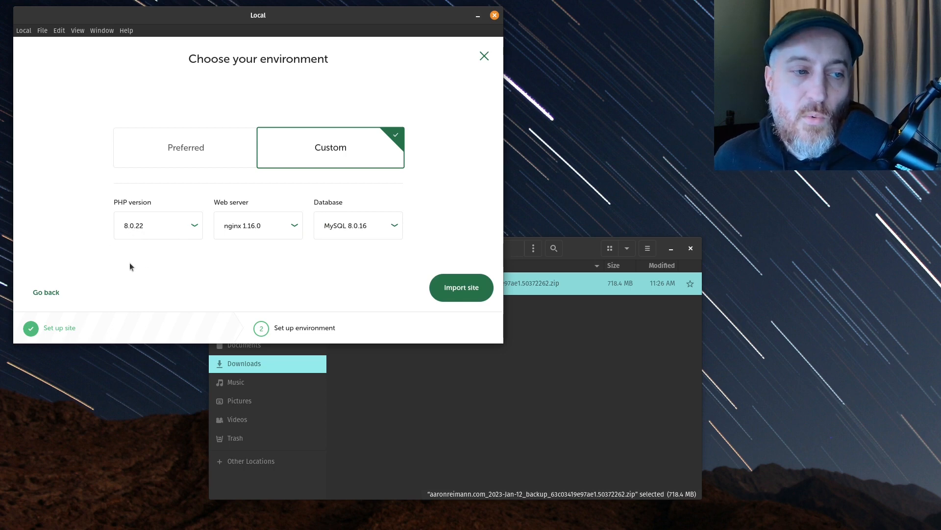
pyautogui.click(445, 288)
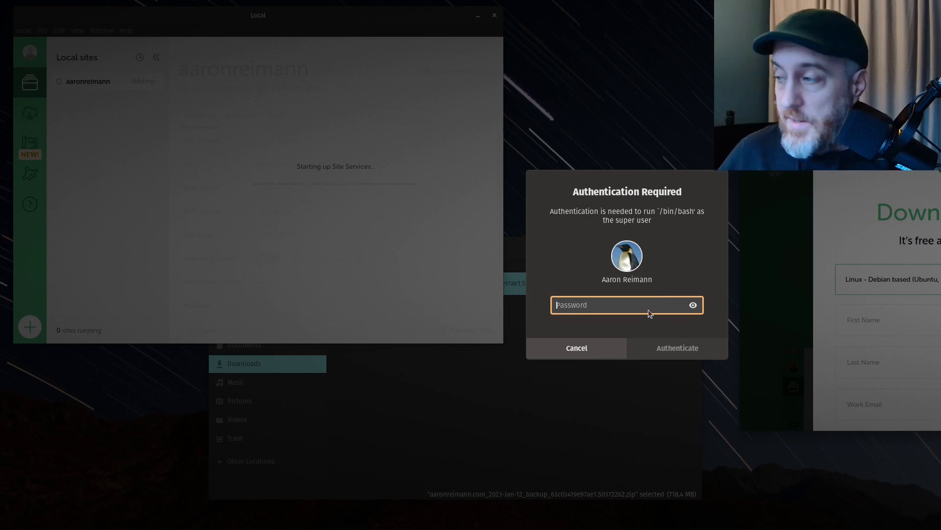
# Step: Enter the account password to authorise Local's super-user request during the import
pyautogui.write('••••')
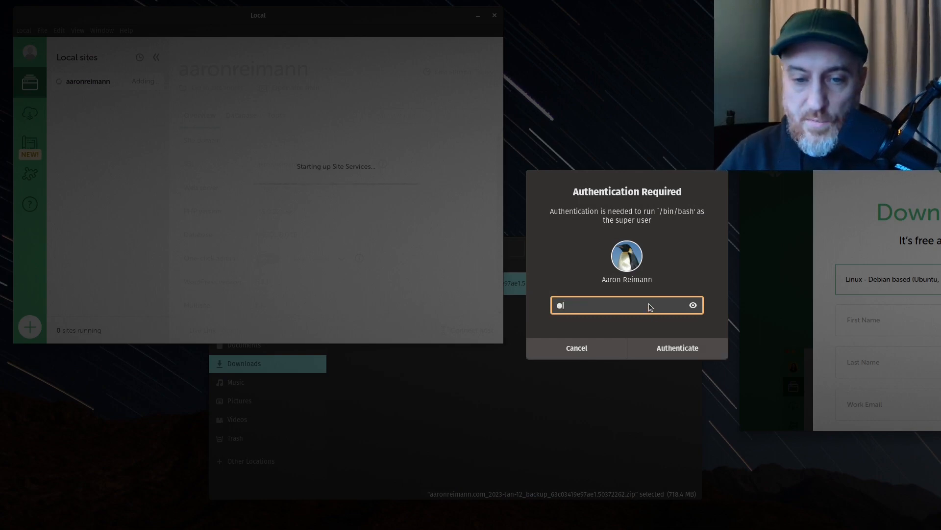
pyautogui.write('•••••')
pyautogui.press('Return')
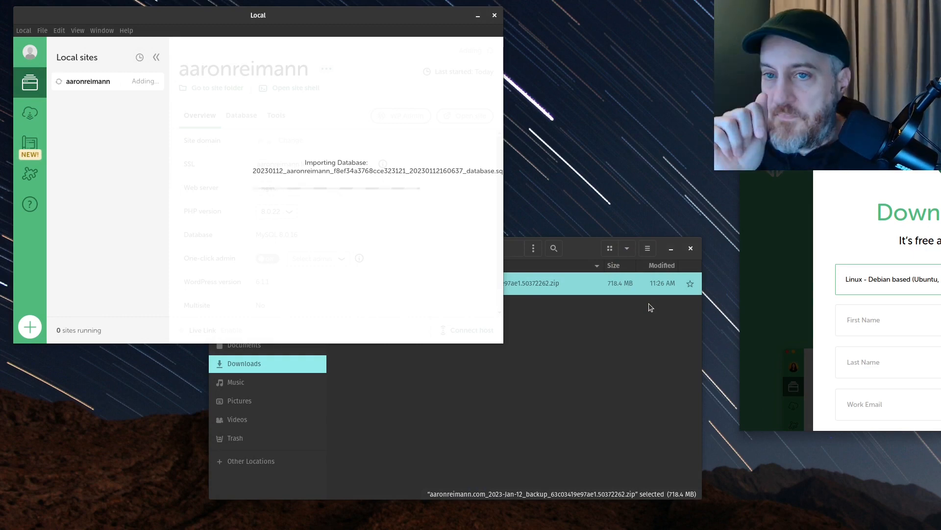
# Step: Close the Downloads folder, and resize the Local window and the imported site's browser window so both fit on screen
pyautogui.click(691, 248)
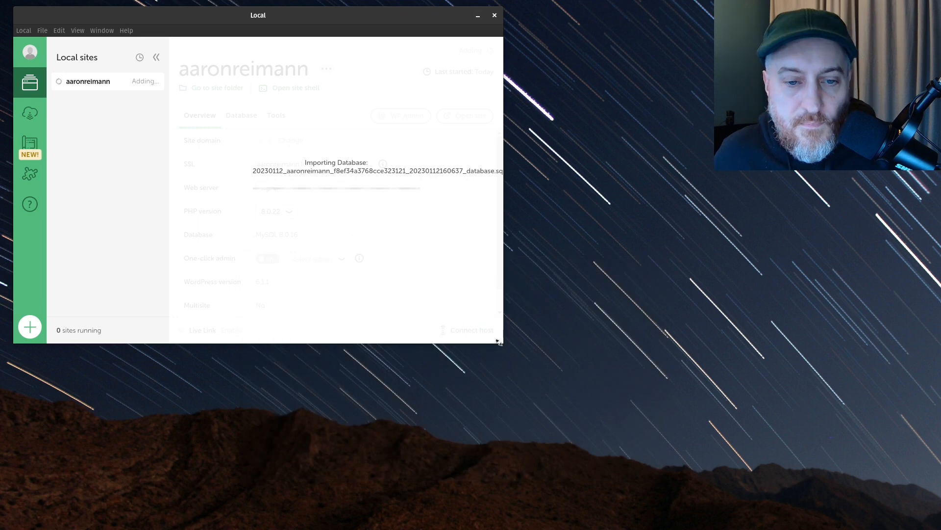
pyautogui.moveTo(501, 342); pyautogui.dragTo(546, 342)
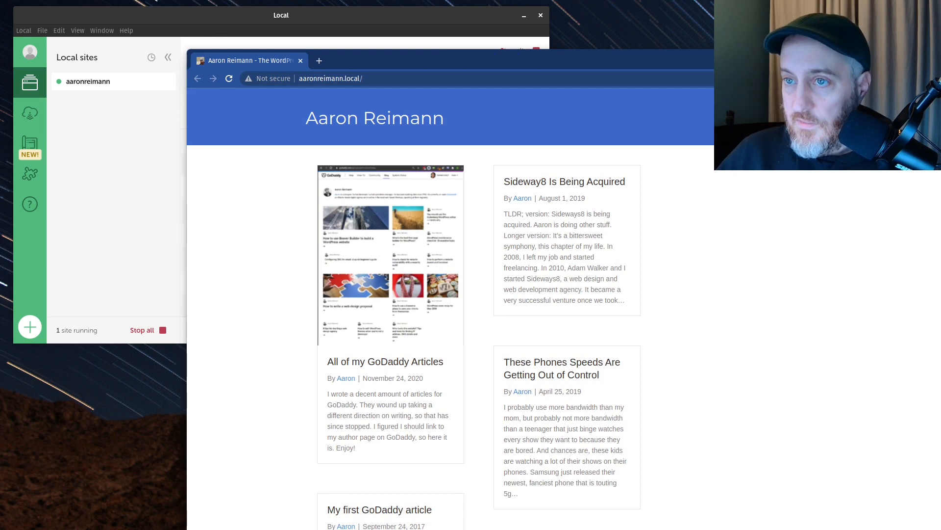
pyautogui.moveTo(940, 49); pyautogui.dragTo(780, 119)
pyautogui.moveTo(613, 122); pyautogui.dragTo(526, 84)
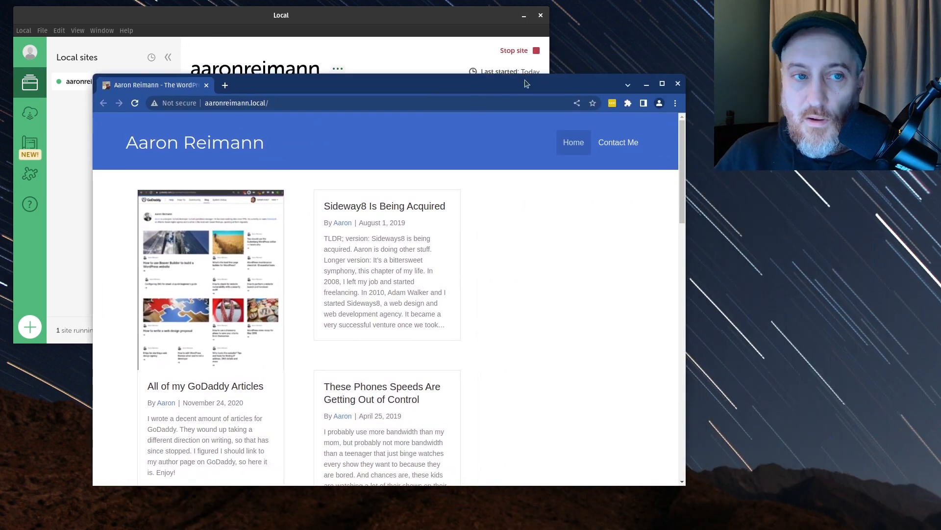
pyautogui.click(248, 104)
pyautogui.click(248, 105)
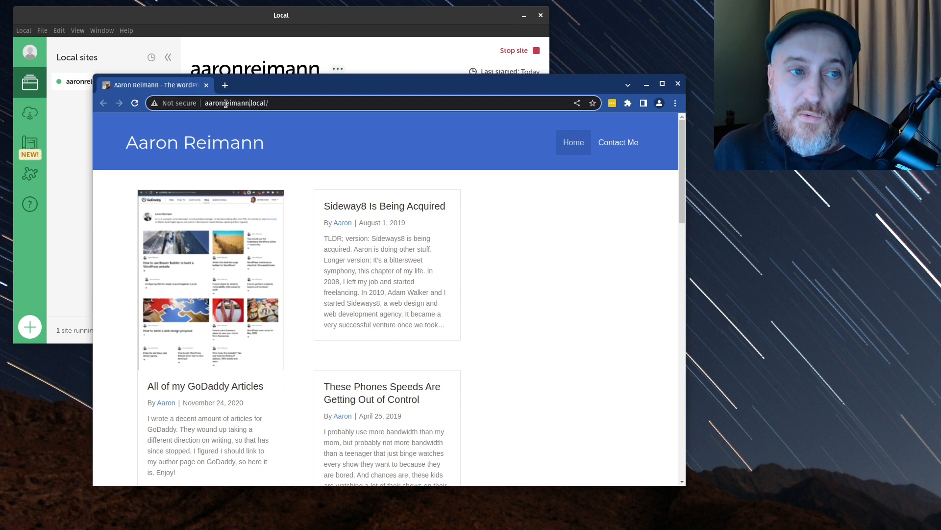
pyautogui.press('Home')
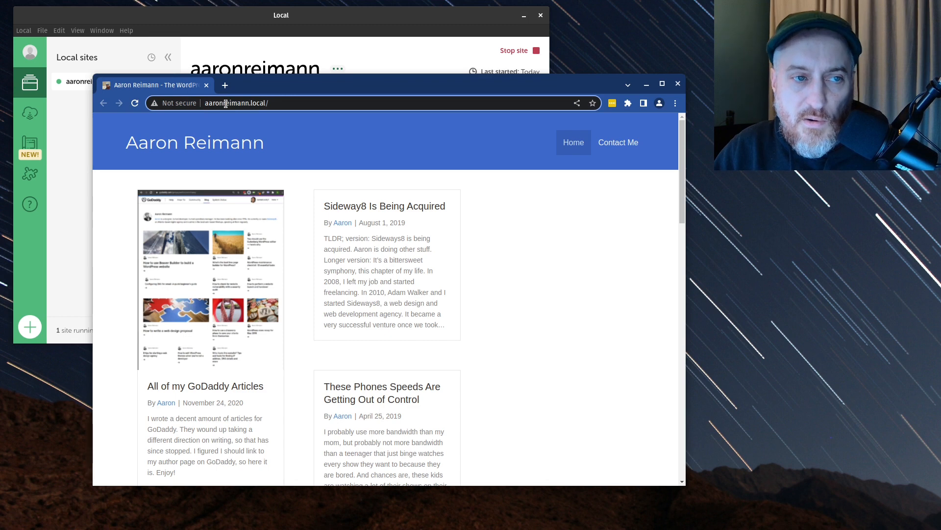
pyautogui.write('htts')
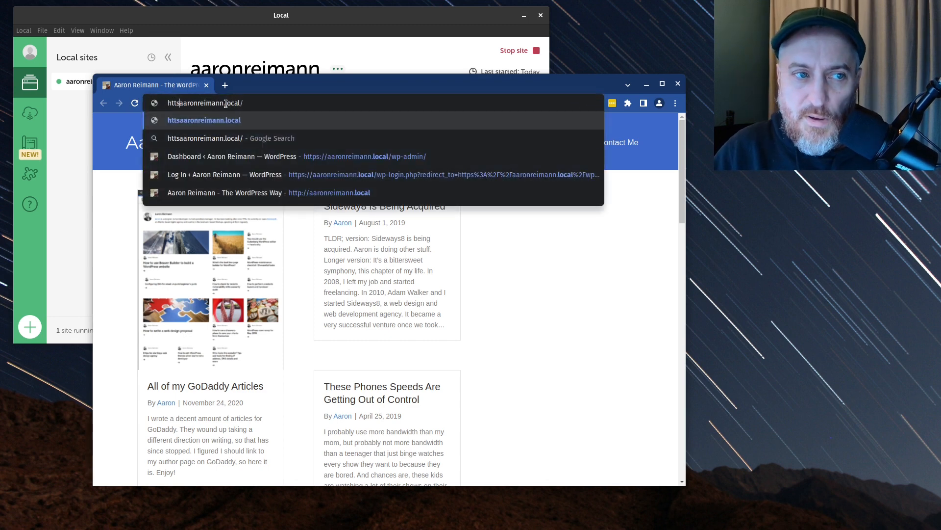
pyautogui.press('BackSpace')
pyautogui.write('ps:/')
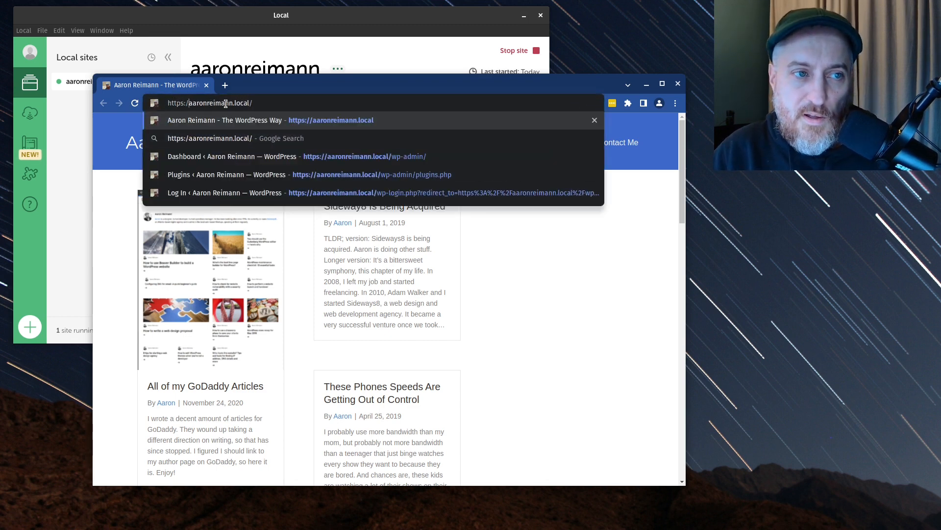
pyautogui.write('/')
pyautogui.press('Return')
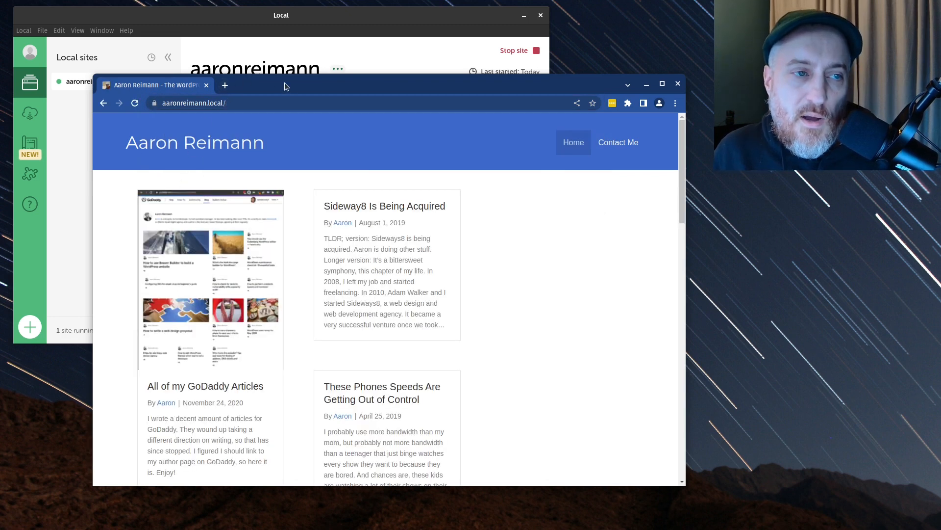
pyautogui.moveTo(292, 83)
pyautogui.mouseDown()
pyautogui.moveTo(318, 82)
pyautogui.moveTo(306, 82)
pyautogui.mouseUp()
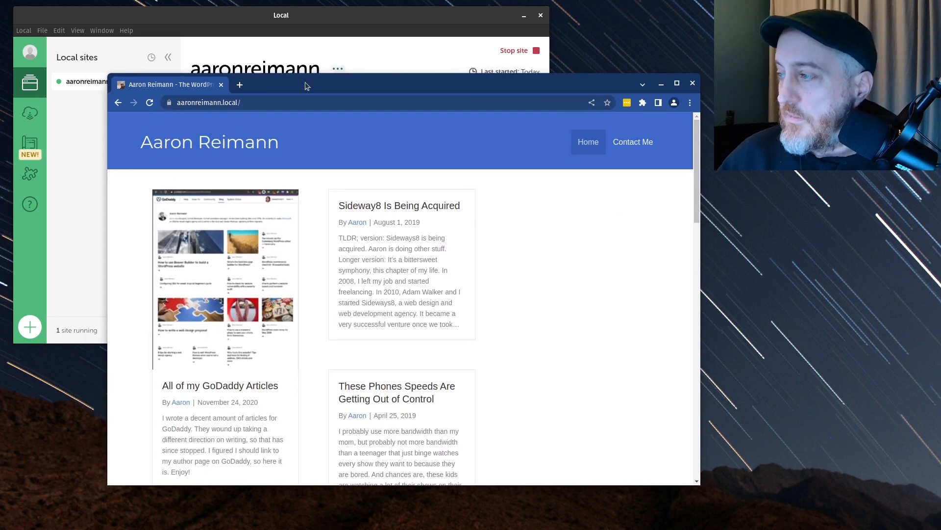
# Step: Switch to Local, open the imported site's shell and list the files in its public folder
pyautogui.click(84, 164)
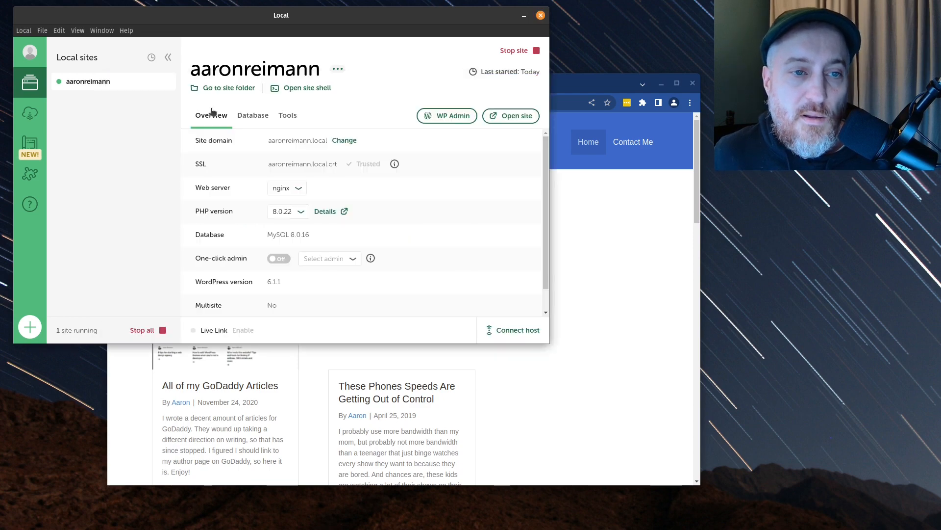
pyautogui.click(302, 88)
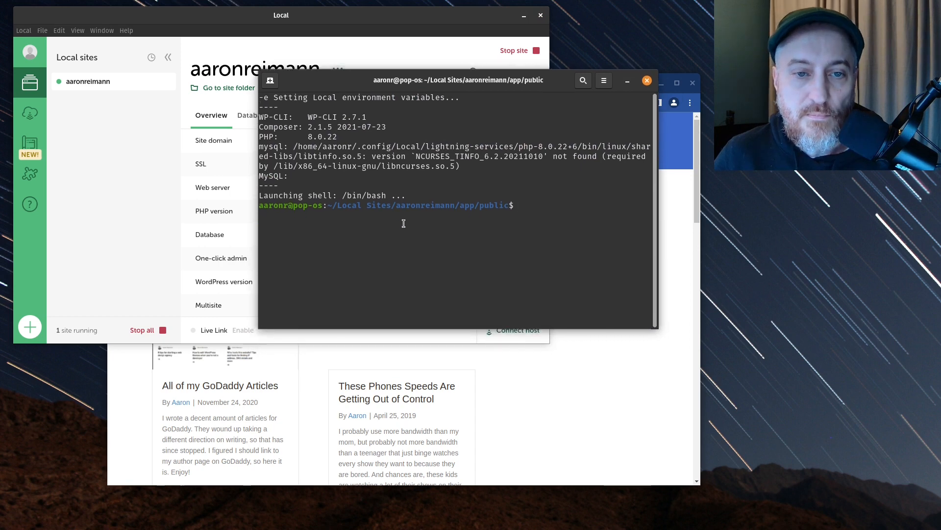
pyautogui.write('ls')
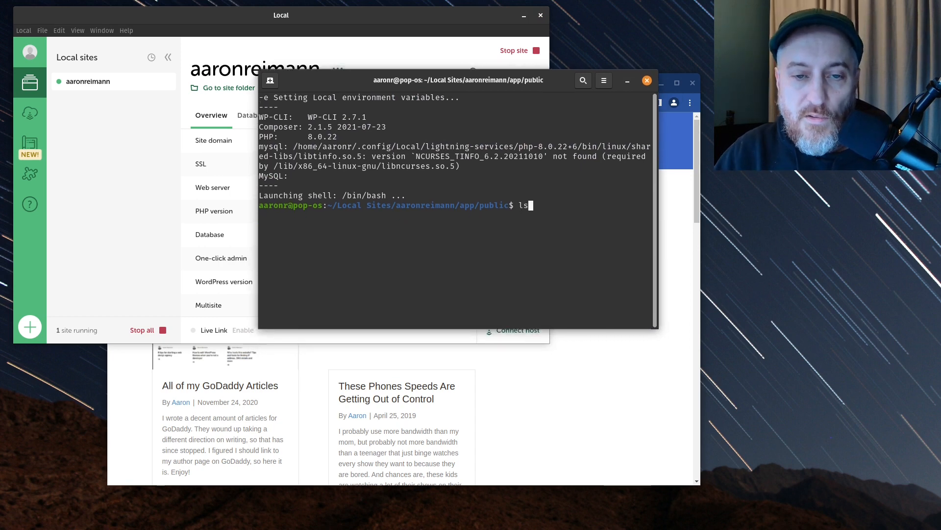
pyautogui.press('Return')
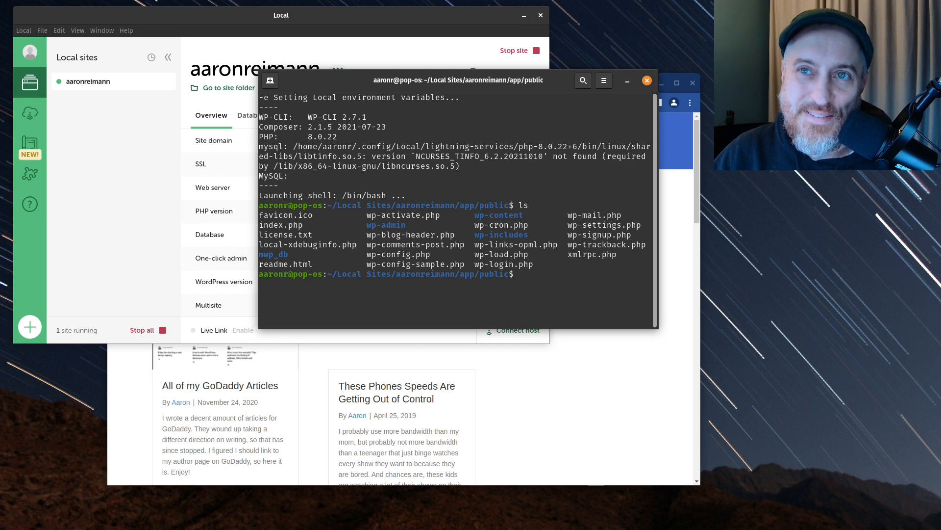
pyautogui.write('na')
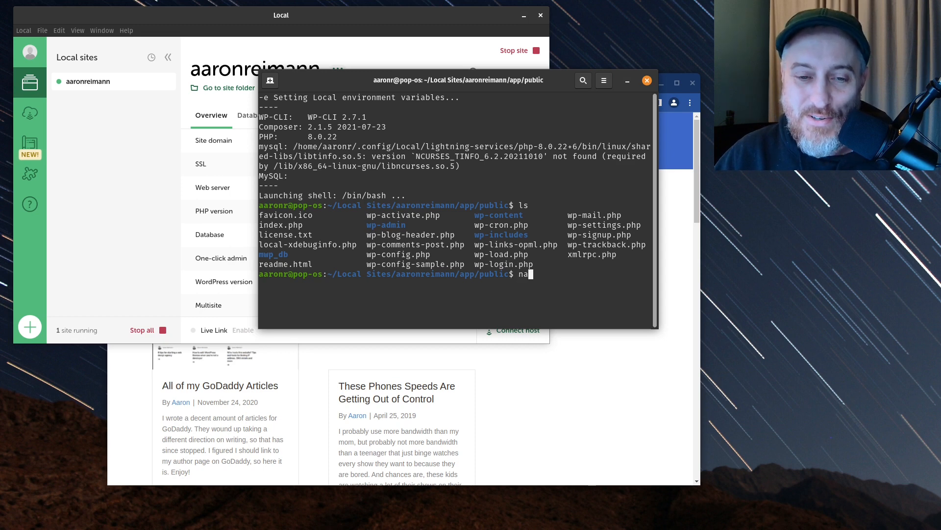
pyautogui.write('no wp')
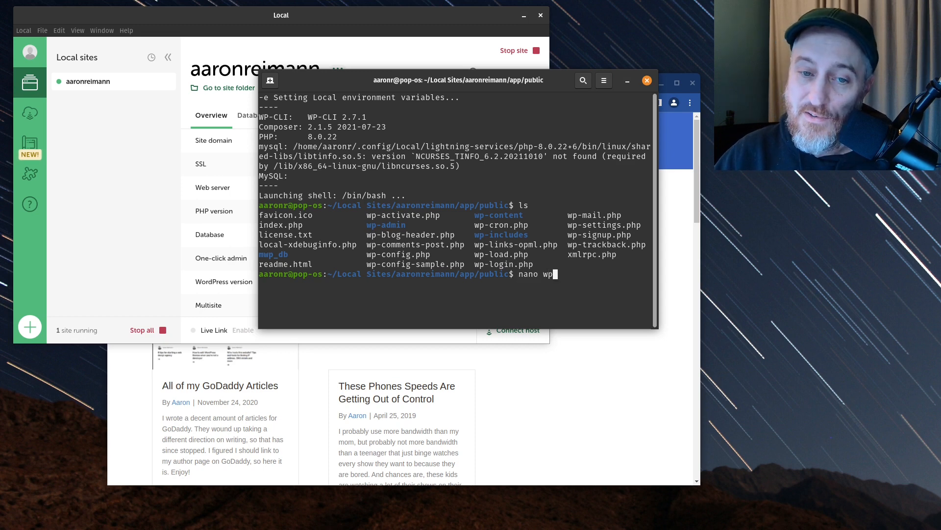
pyautogui.write('-confi')
pyautogui.press('BackSpace')
pyautogui.press('BackSpace')
pyautogui.press('BackSpace')
pyautogui.press('BackSpace')
pyautogui.press('BackSpace')
pyautogui.press('BackSpace')
pyautogui.press('BackSpace')
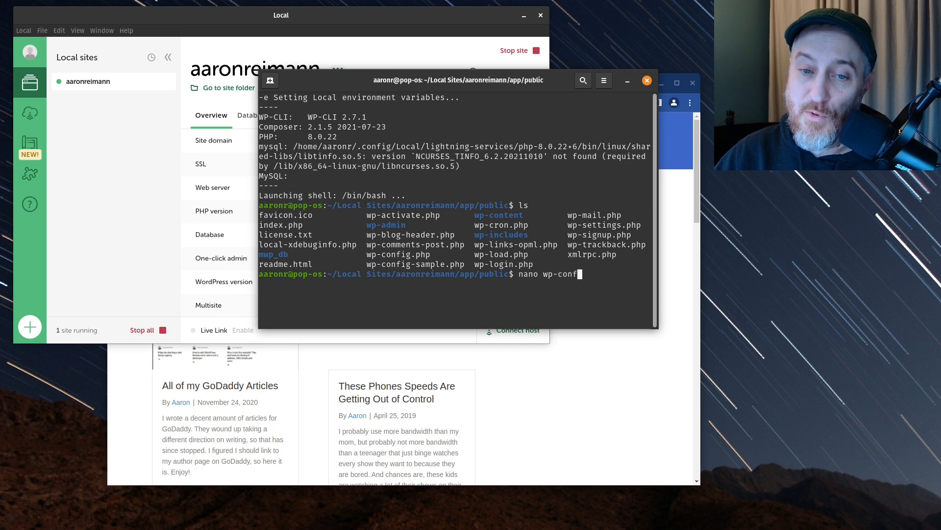
pyautogui.press('BackSpace')
pyautogui.press('BackSpace')
pyautogui.press('BackSpace')
pyautogui.press('BackSpace')
pyautogui.press('BackSpace')
pyautogui.press('BackSpace')
# Step: Open wp-config.php in vi and insert a new line for editing directly below the opening PHP tag
pyautogui.write('vi')
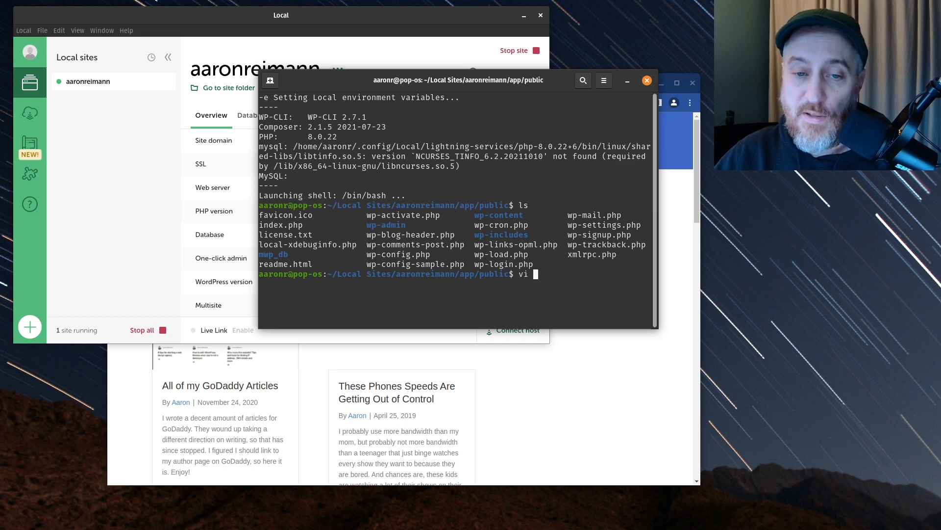
pyautogui.write(' wp-config')
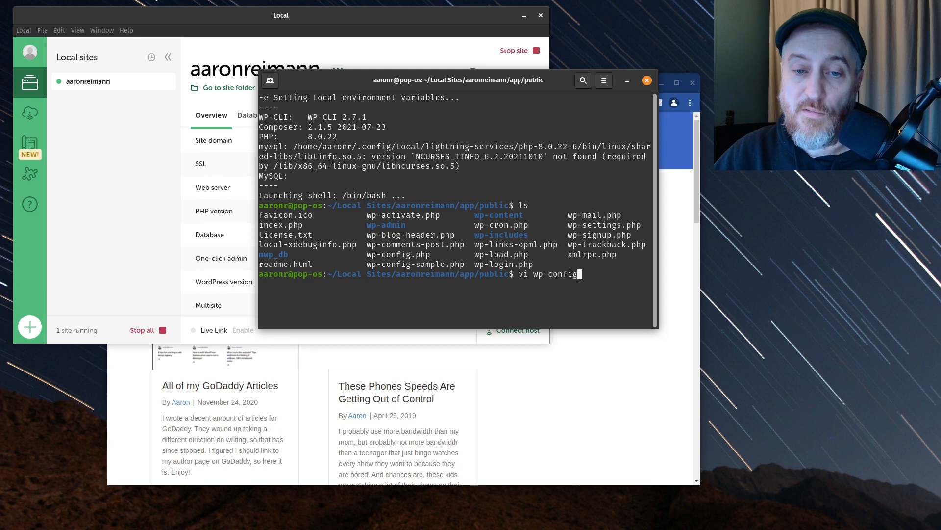
pyautogui.write('.php')
pyautogui.press('Return')
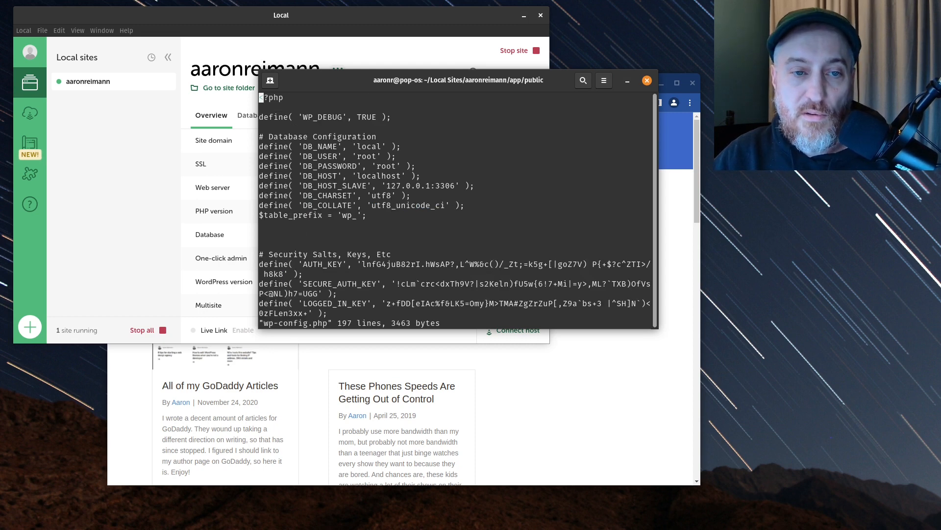
pyautogui.press('Down')
pyautogui.hotkey('shift', 'o')
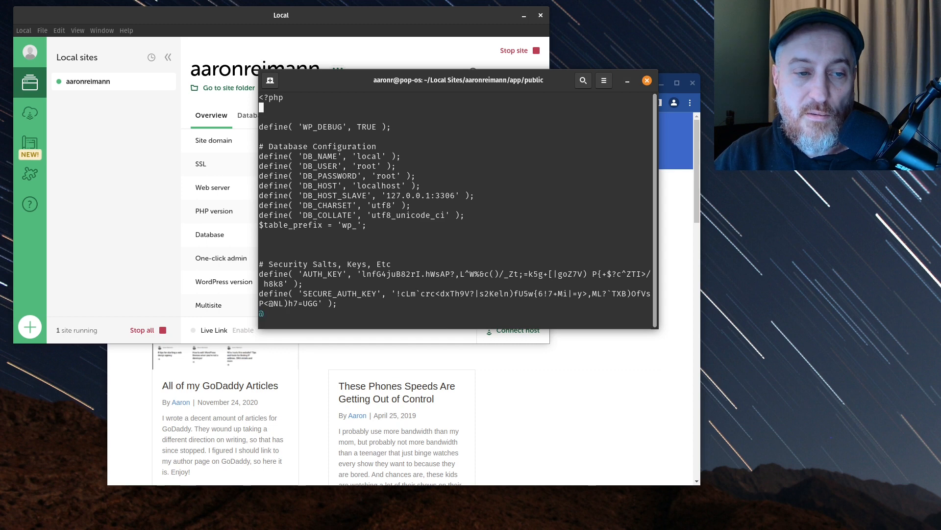
pyautogui.write('tt')
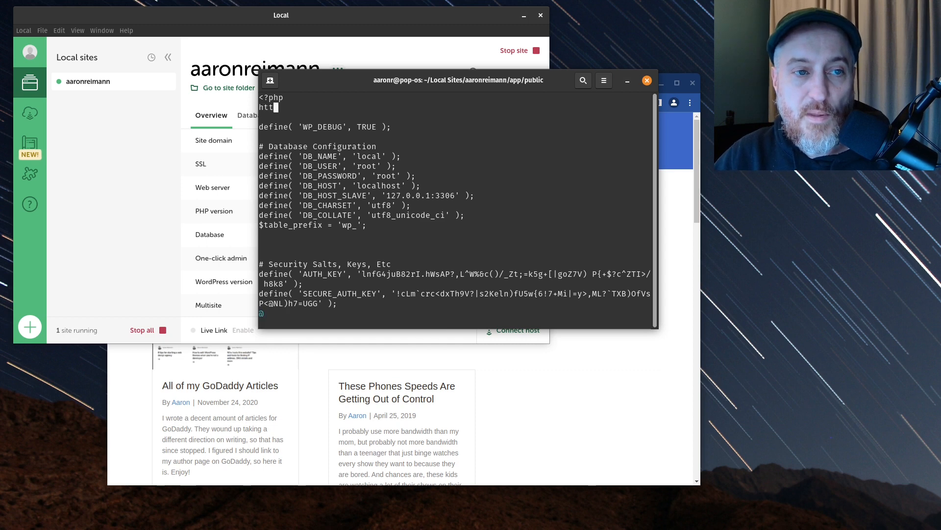
pyautogui.press('BackSpace')
pyautogui.press('BackSpace')
pyautogui.press('BackSpace')
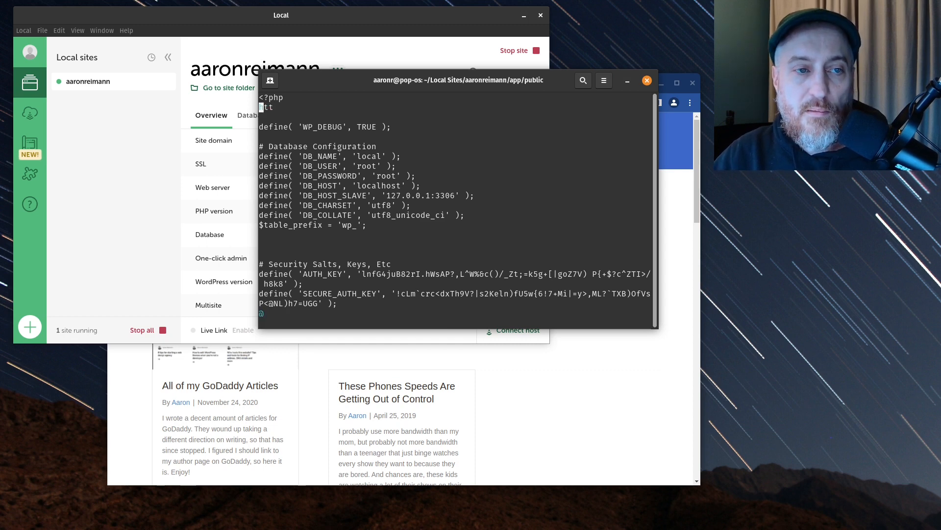
pyautogui.write('define(')
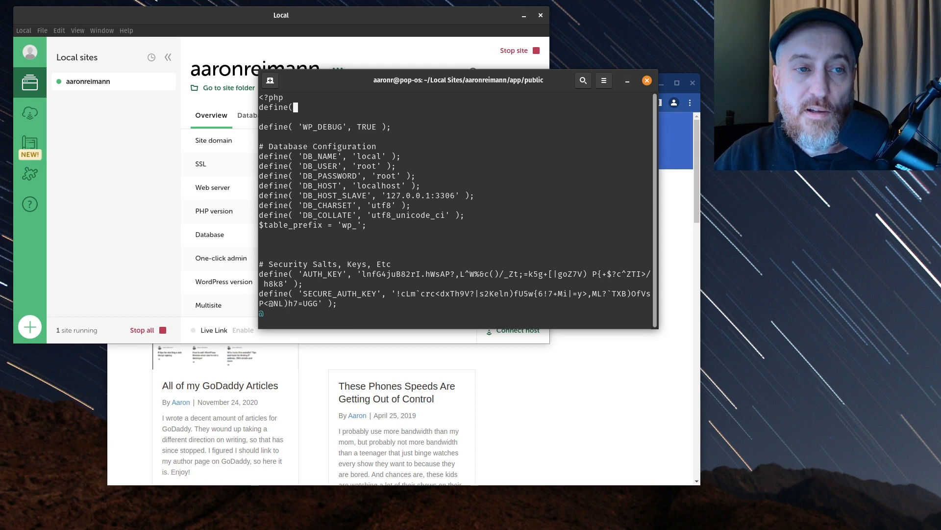
pyautogui.write(" 'WP_HOM")
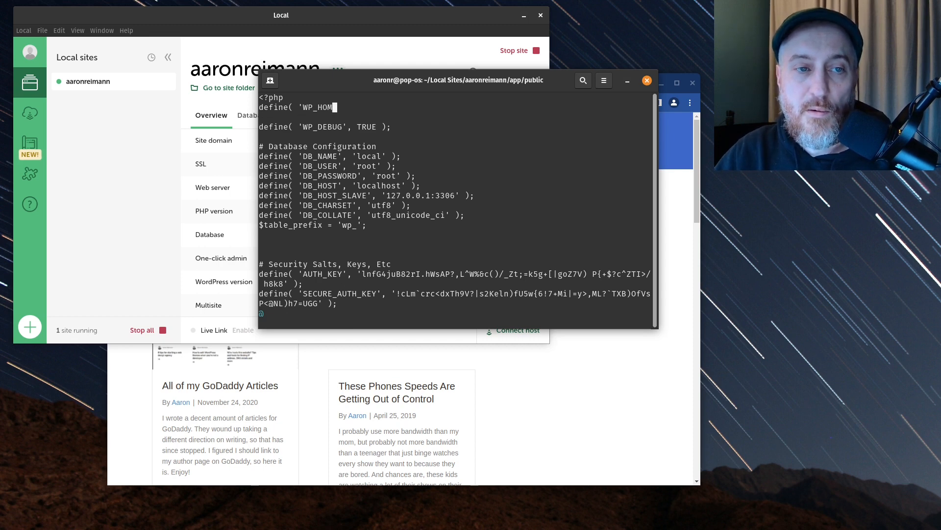
pyautogui.write("E', '")
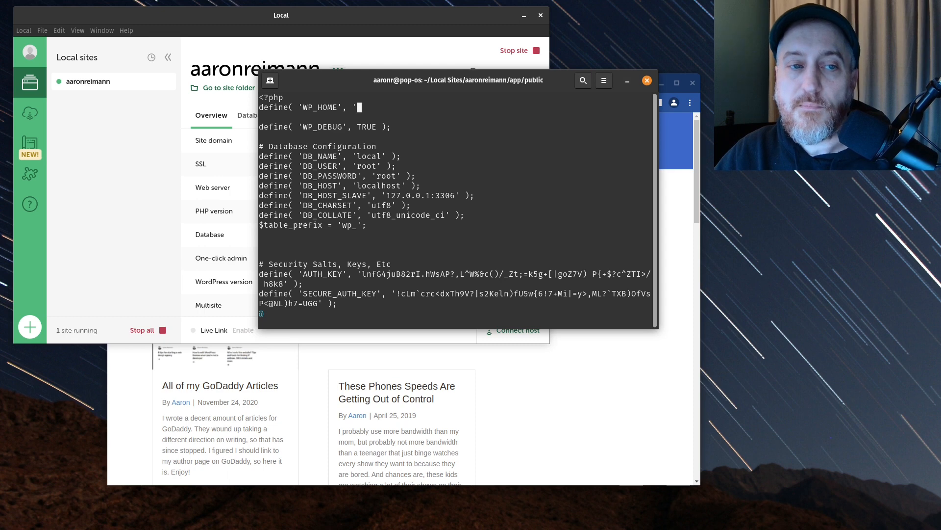
pyautogui.write('https')
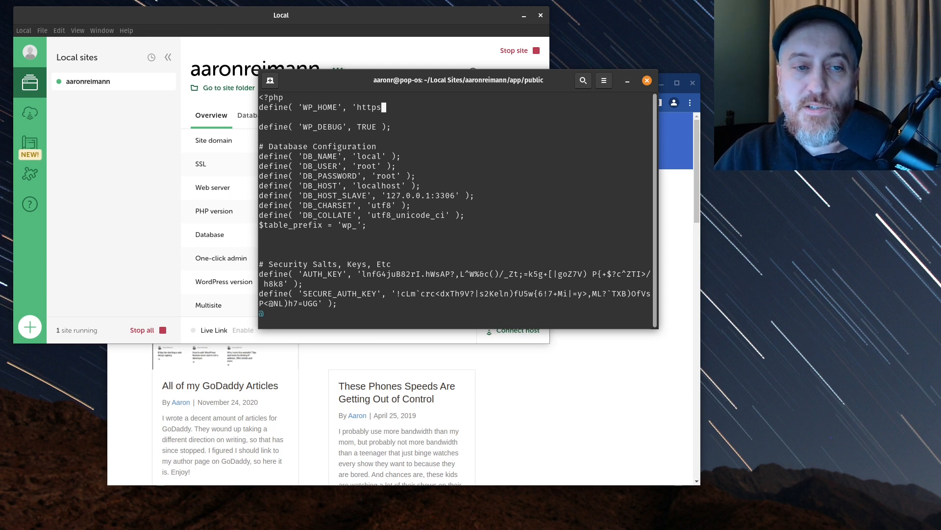
pyautogui.write('://aaronreimann.com')
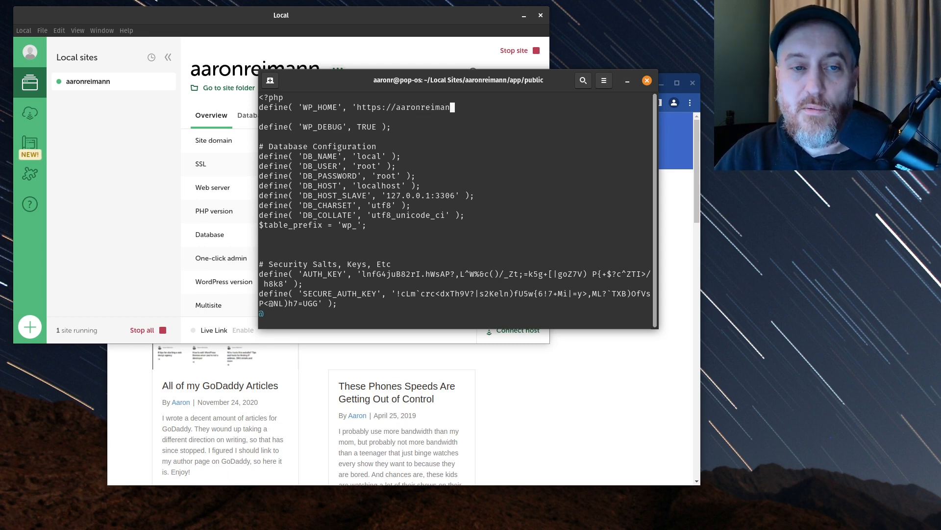
pyautogui.press('BackSpace')
pyautogui.press('BackSpace')
pyautogui.write("local'")
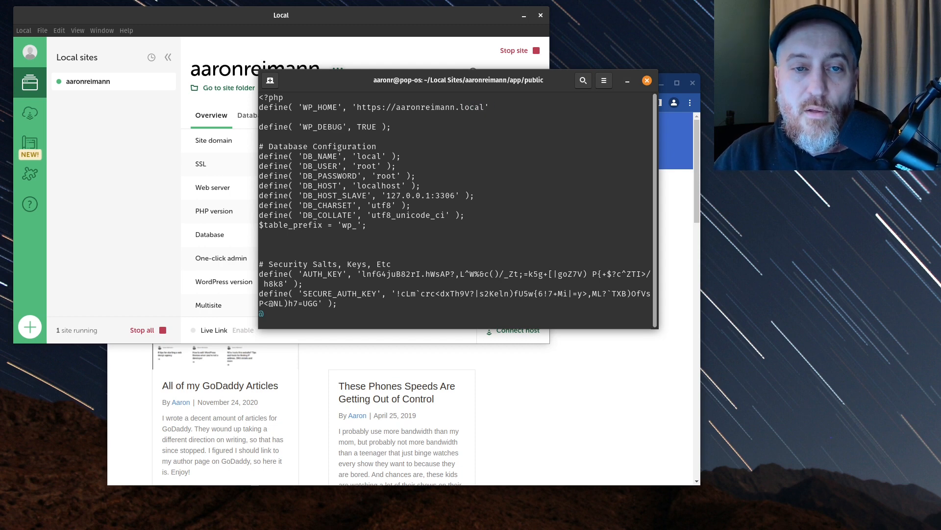
pyautogui.write(' );')
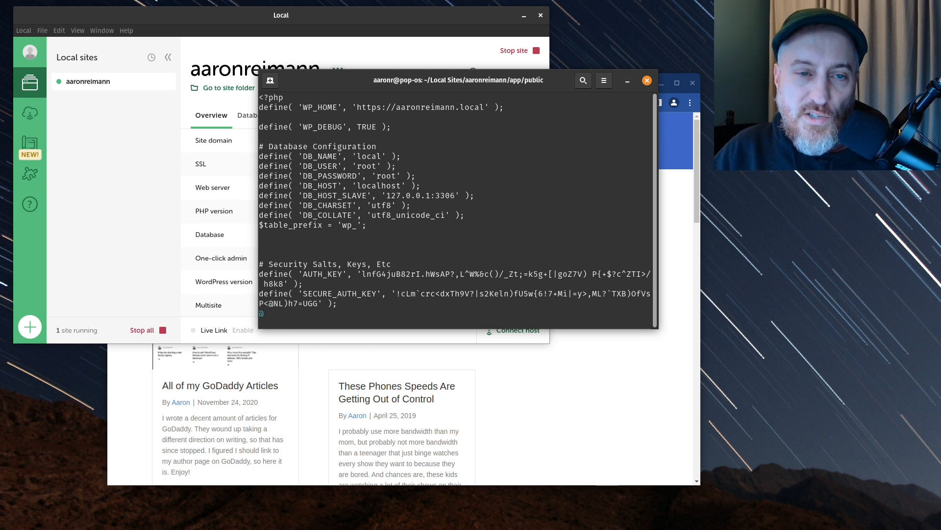
# Step: Duplicate the WP_HOME define line directly below itself
pyautogui.press('Left')
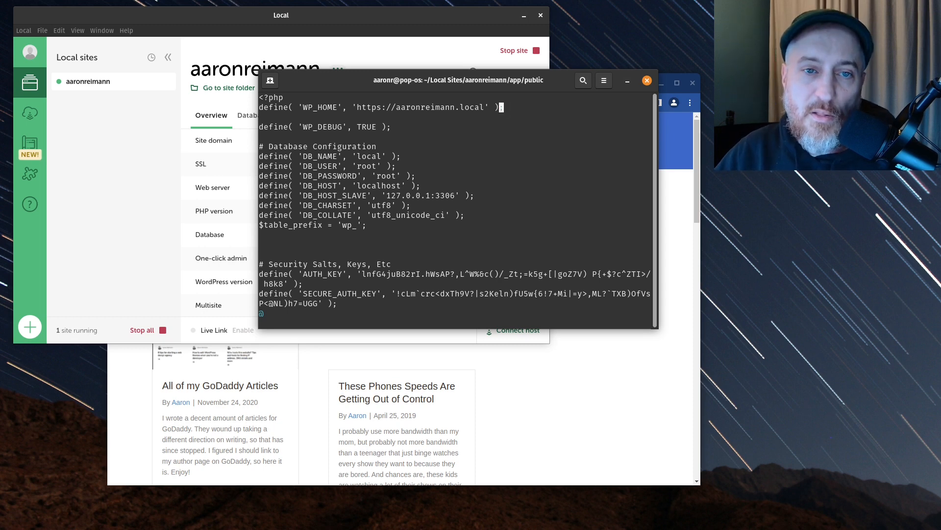
pyautogui.hotkey('shift', 'v')
pyautogui.press('y')
pyautogui.press('p')
# Step: Change the constant name in the duplicated define line to WP_SITEURL, keeping the same local HTTPS address
pyautogui.press('Right')
pyautogui.press('Right')
pyautogui.press('Right')
pyautogui.press('Right')
pyautogui.press('Right')
pyautogui.press('Right')
pyautogui.press('Right')
pyautogui.press('Right')
pyautogui.press('Right')
pyautogui.press('Right')
pyautogui.press('Right')
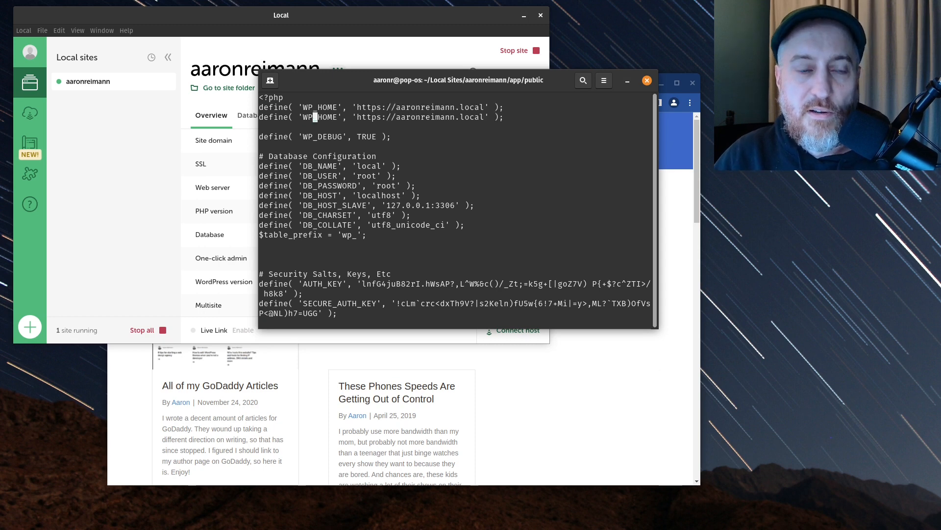
pyautogui.press('Right')
pyautogui.press('Right')
pyautogui.press('Right')
pyautogui.press('Left')
pyautogui.press('Left')
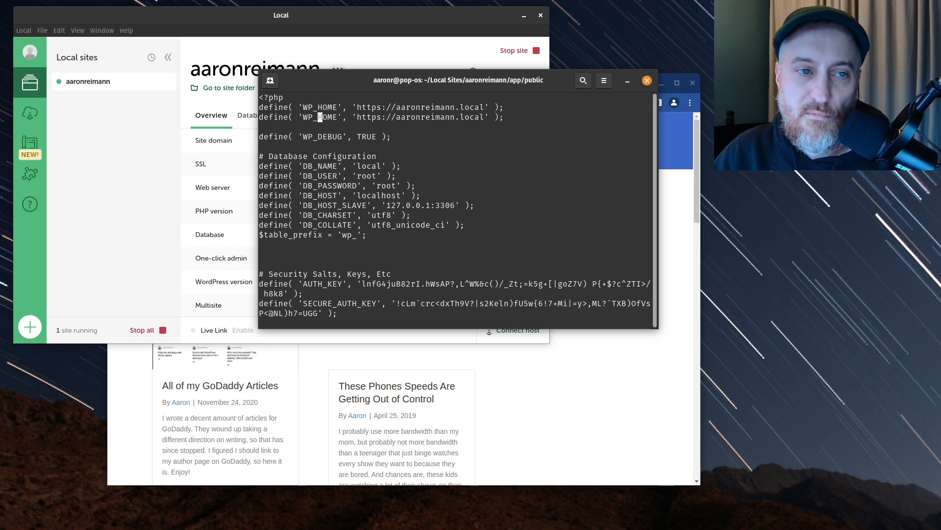
pyautogui.press('x')
pyautogui.press('x')
pyautogui.press('x')
pyautogui.press('x')
pyautogui.write("ine( 'WP_SITE")
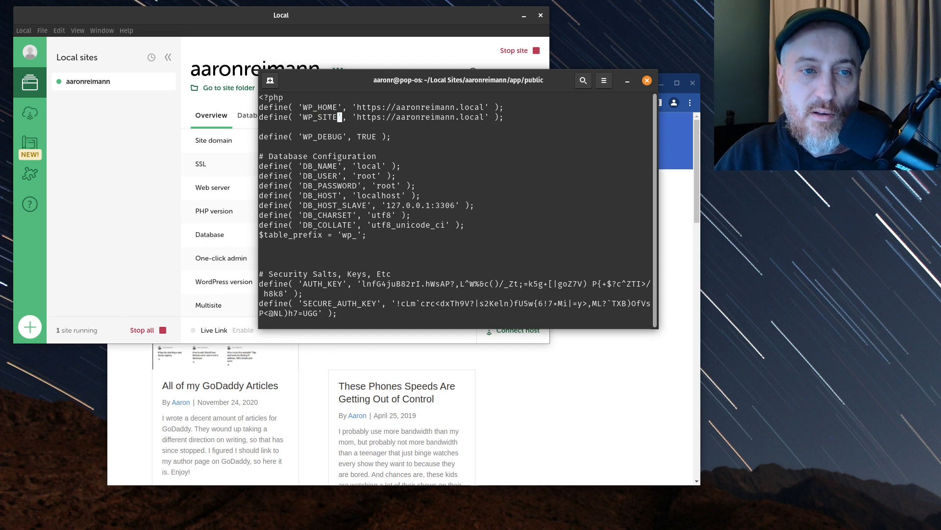
pyautogui.write('URL')
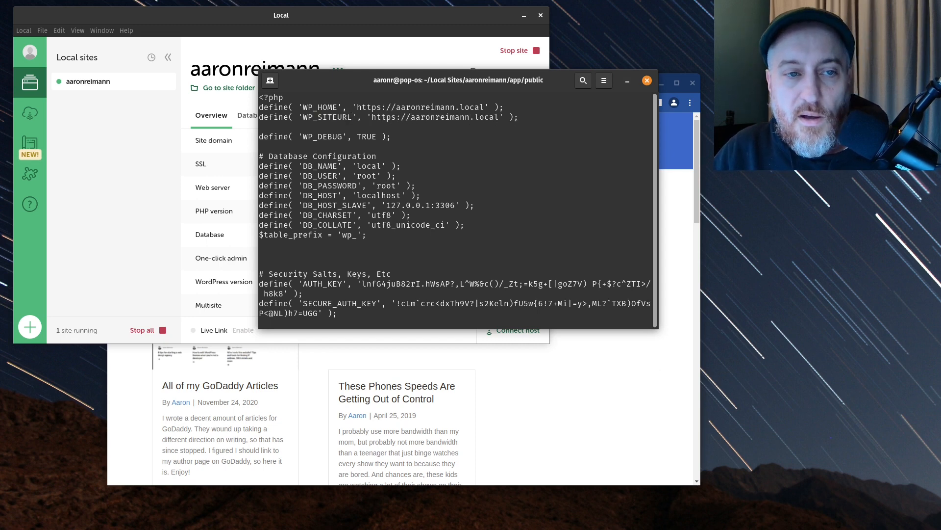
# Step: Save wp-config.php and quit vi
pyautogui.press('Escape')
pyautogui.write(':wq')
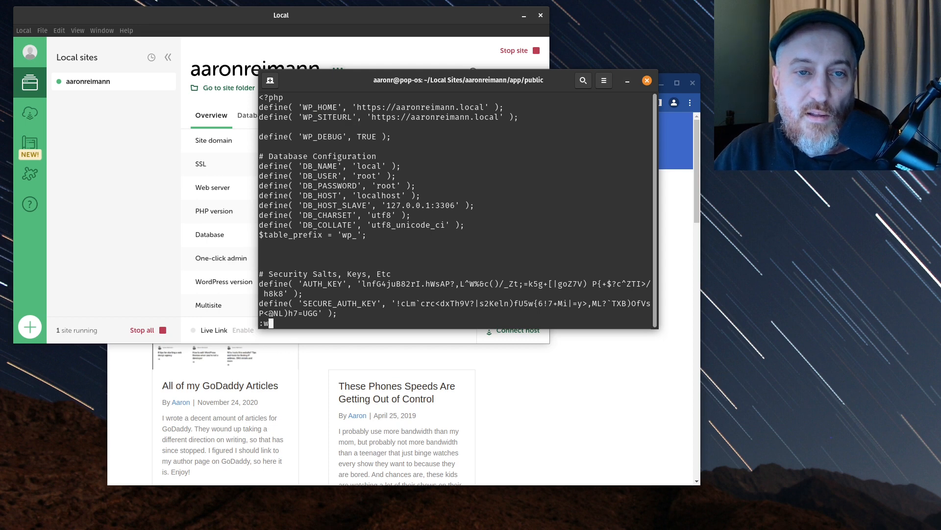
pyautogui.press('Return')
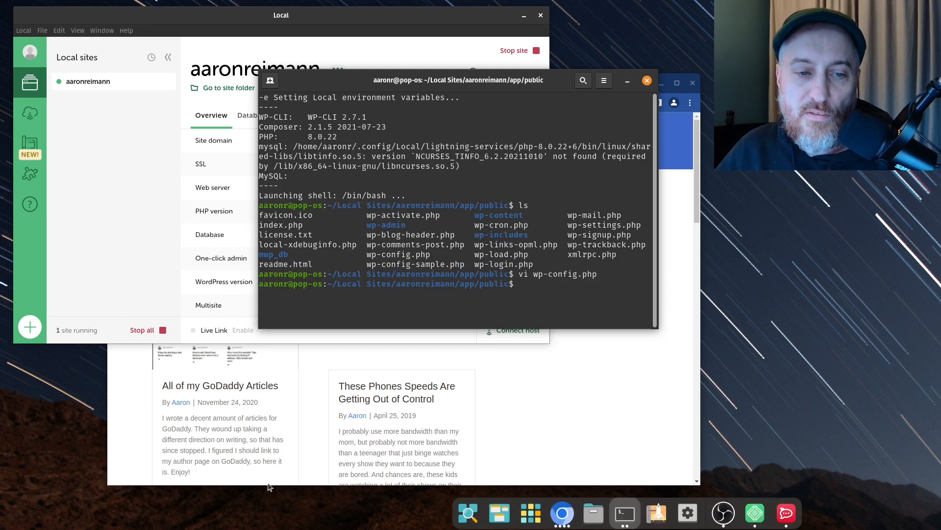
pyautogui.click(149, 428)
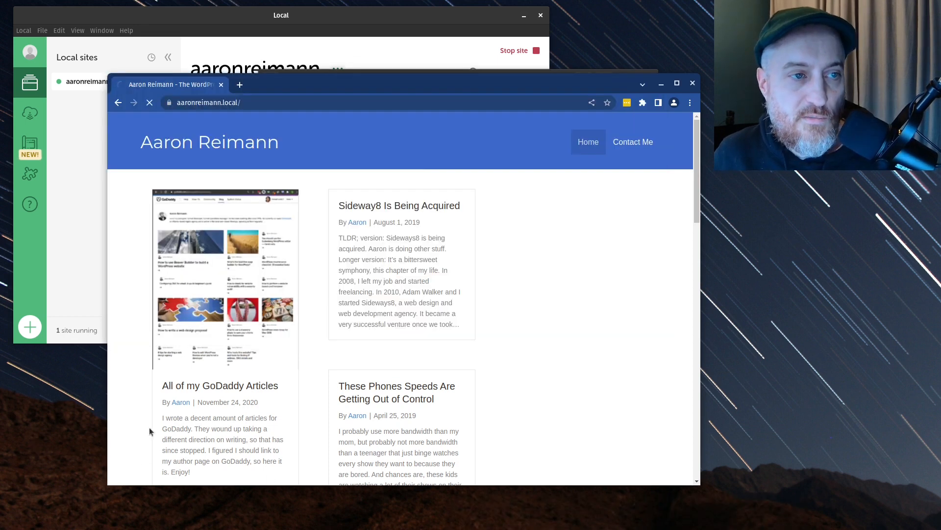
pyautogui.click(205, 102)
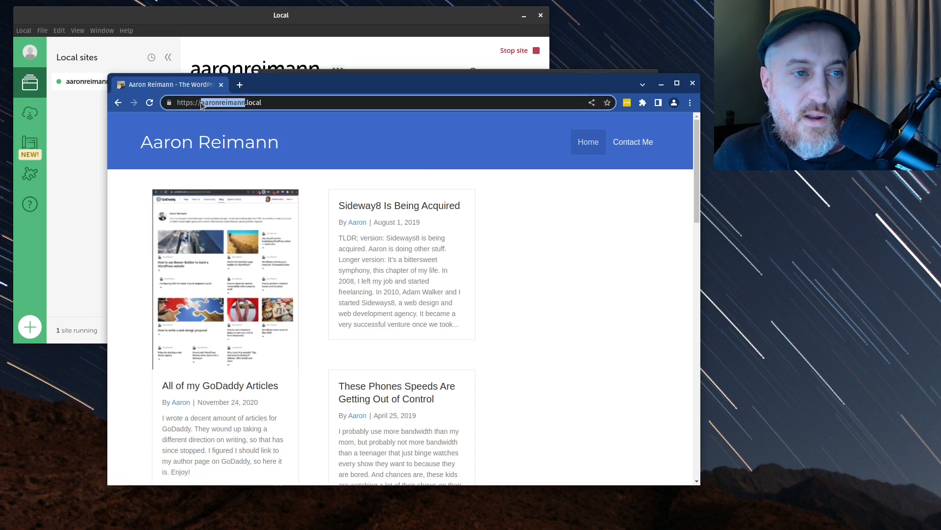
pyautogui.click(190, 102)
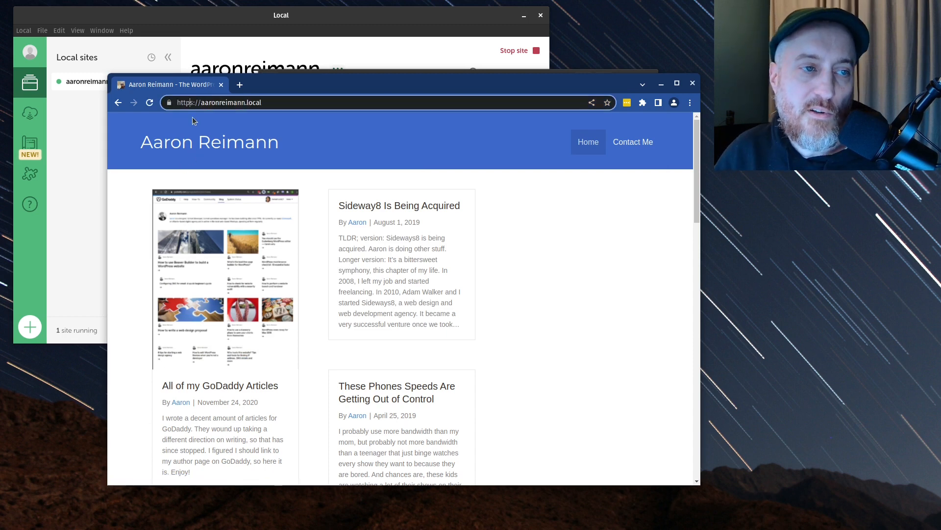
pyautogui.press('BackSpace')
pyautogui.press('Return')
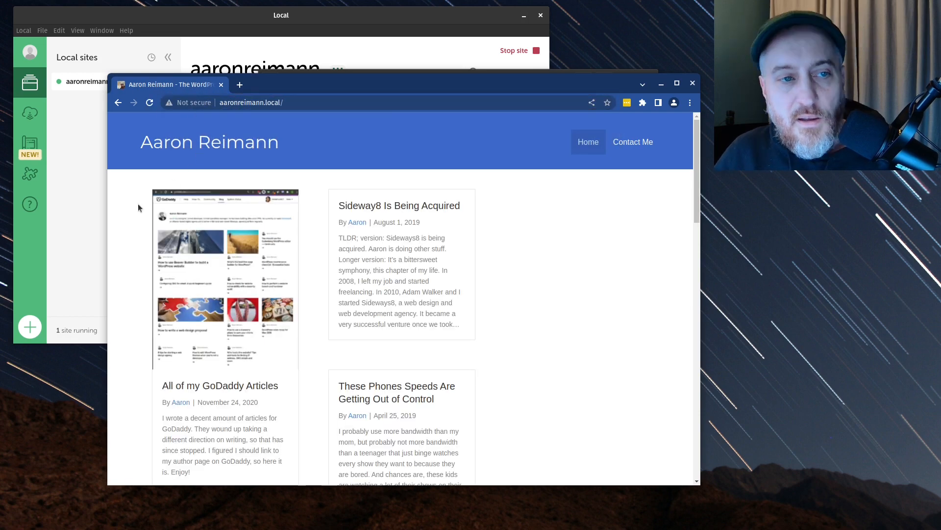
pyautogui.hotkey('ctrl', 'r')
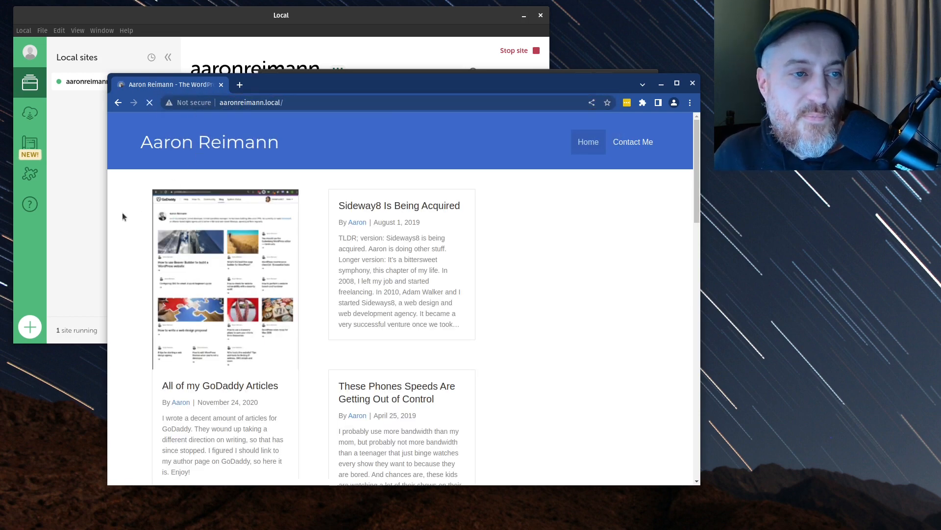
pyautogui.hotkey('ctrl', 'r')
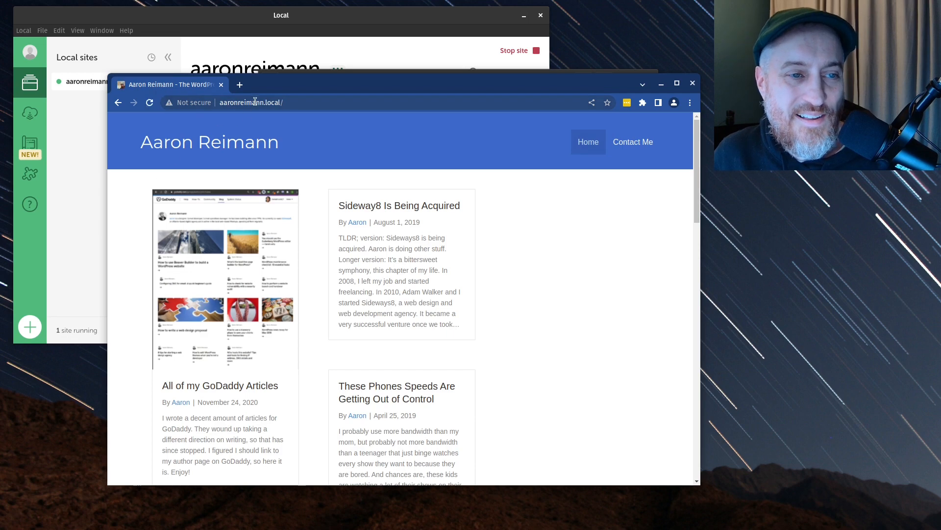
# Step: Check the site's overview in Local, and return to the browser to look through the local home page's posts
pyautogui.click(61, 182)
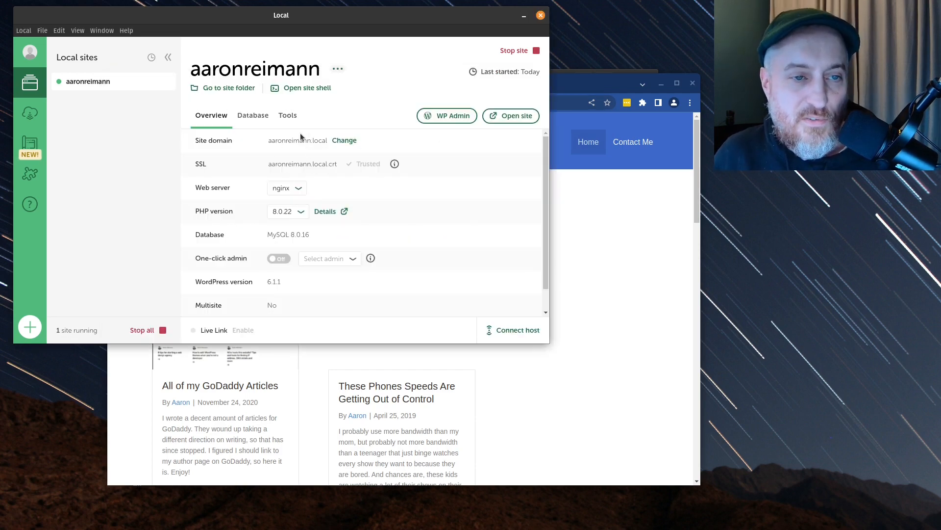
pyautogui.click(611, 201)
pyautogui.scroll(-2, 357, 191)
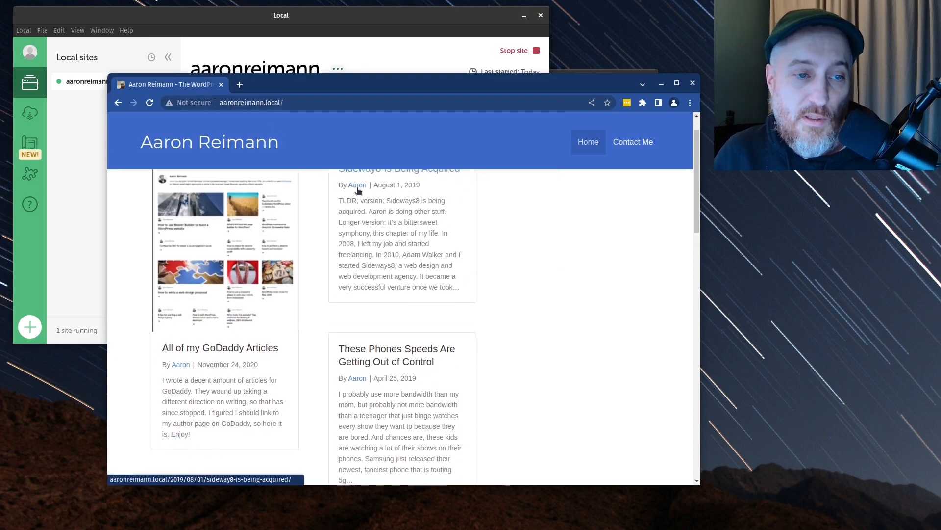
pyautogui.scroll(-9, 367, 220)
pyautogui.scroll(10, 388, 251)
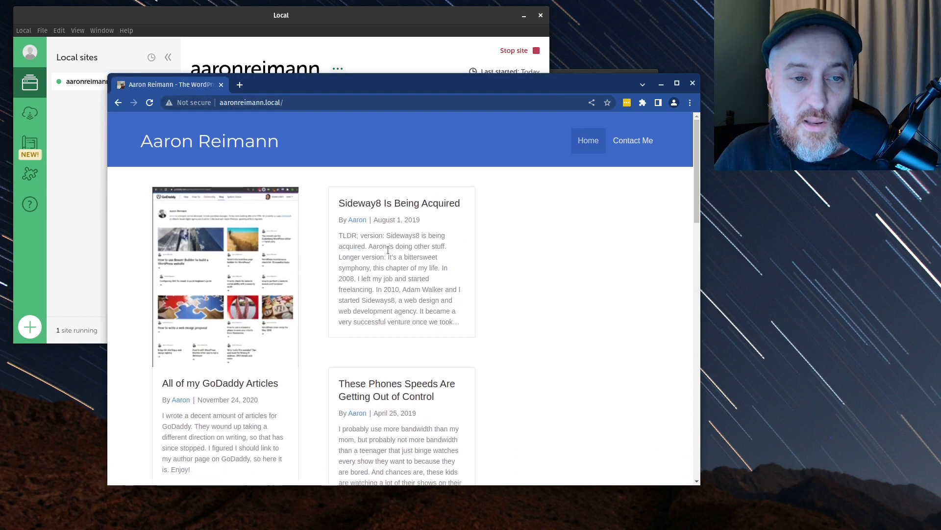